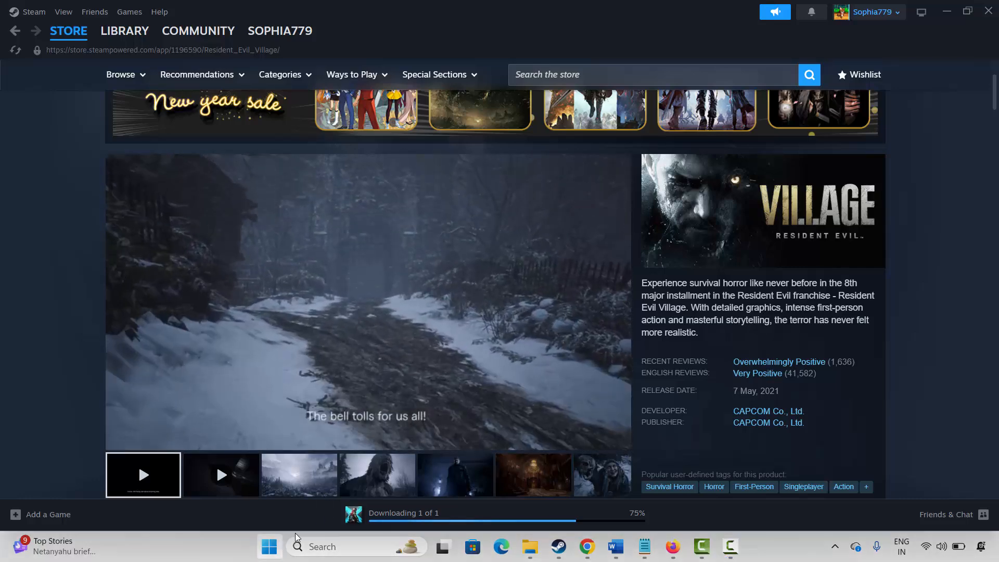
Step: Show the Windows power options that include Restart, and dismiss them without choosing one
left_click(269, 545)
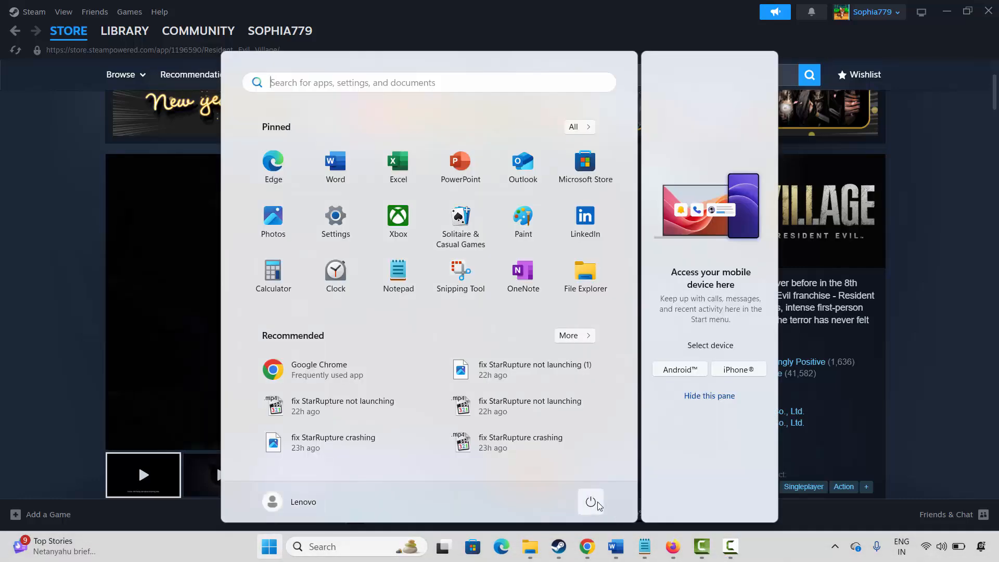
left_click(596, 503)
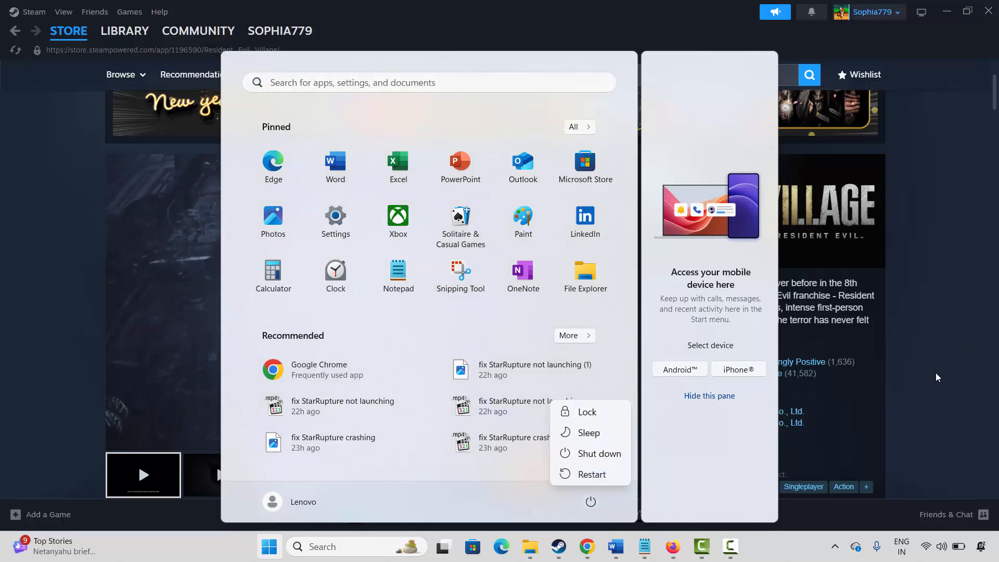
left_click(971, 414)
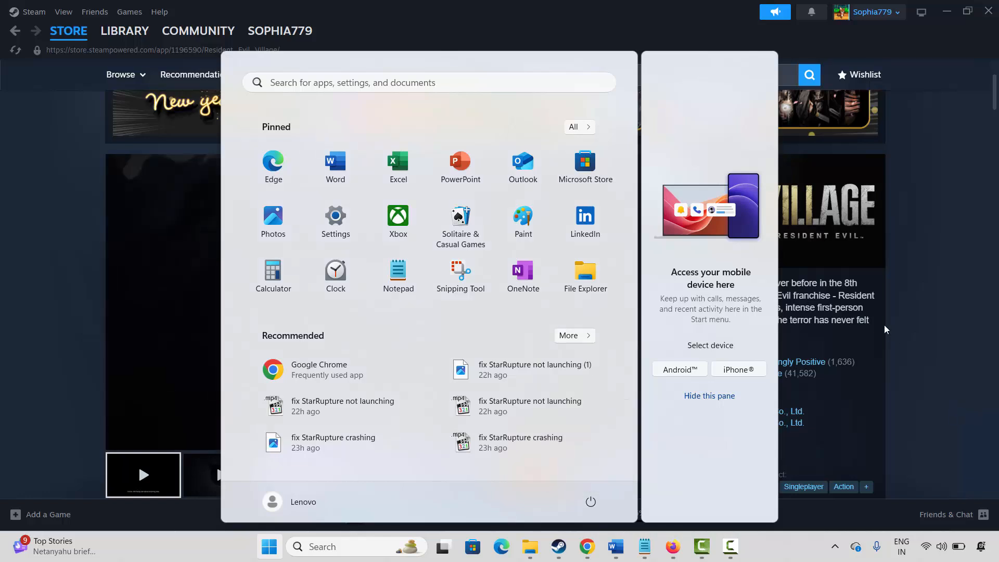
left_click(884, 401)
Step: Switch to the Word document "Games content for Android iPhone1" and highlight the heading "Method 2: Update Graphics Card"
mouse_move(621, 556)
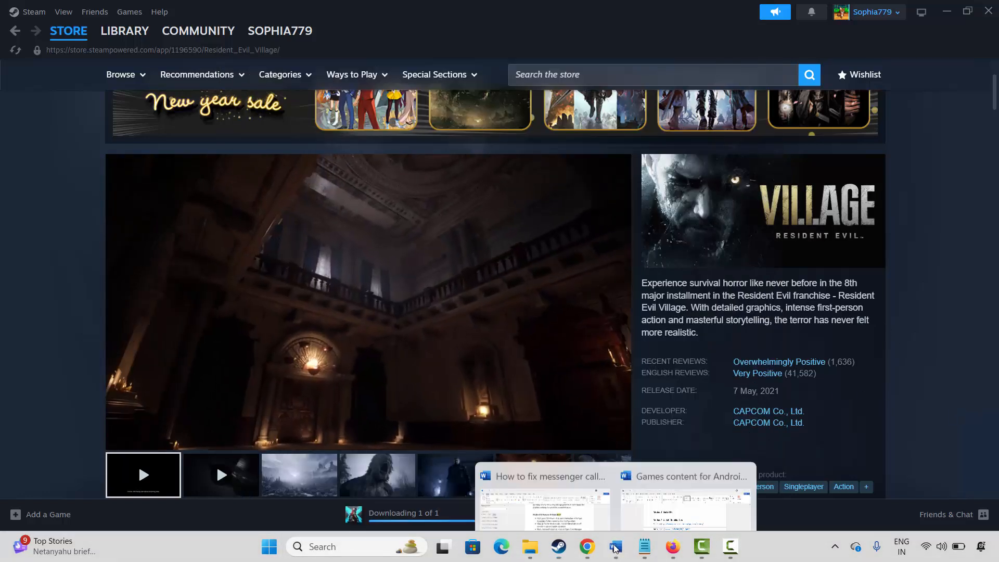
left_click(684, 457)
left_click(215, 259)
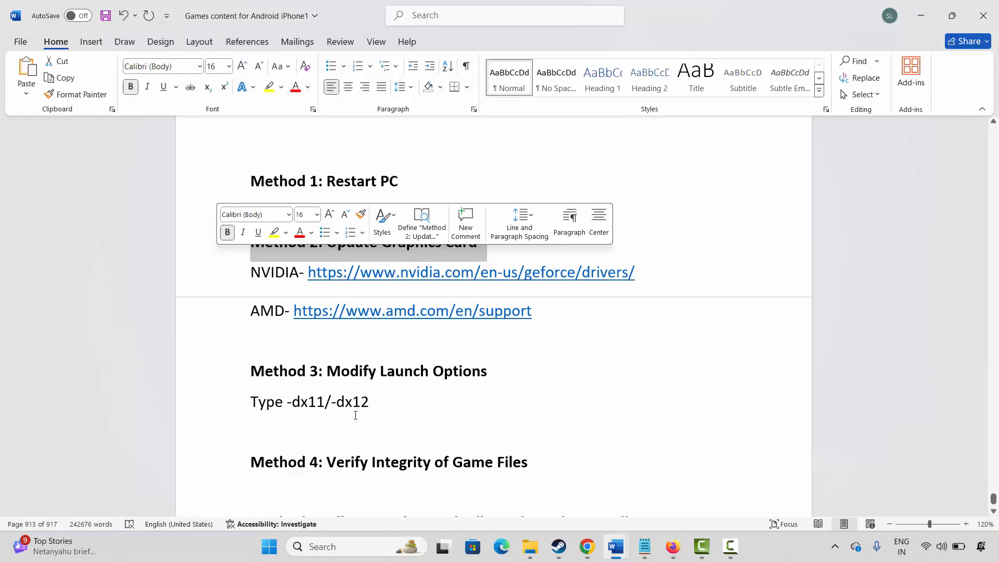
Step: Open Device Manager through Windows search and select the Intel(R) UHD Graphics adapter under Display adapters
left_click(373, 554)
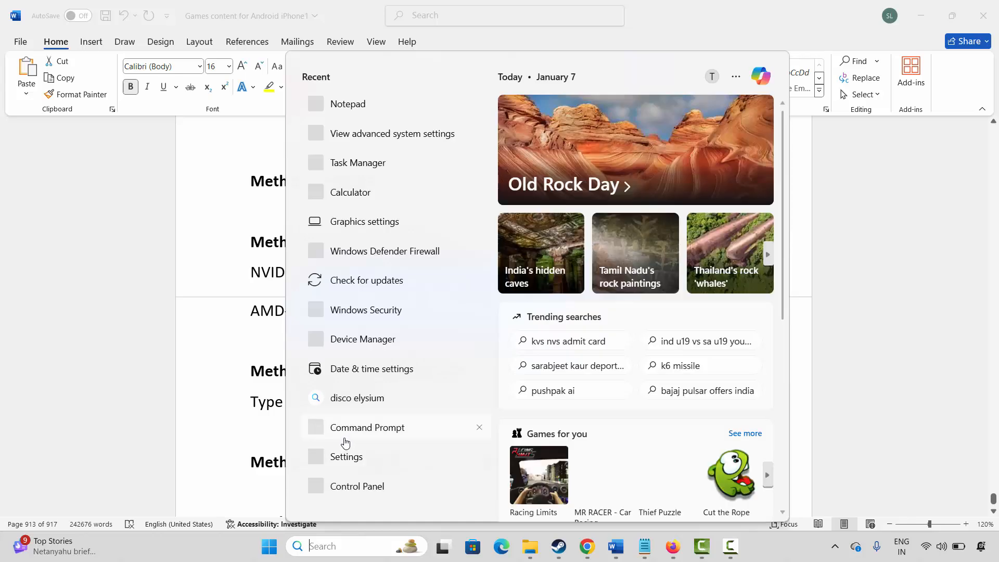
left_click(235, 337)
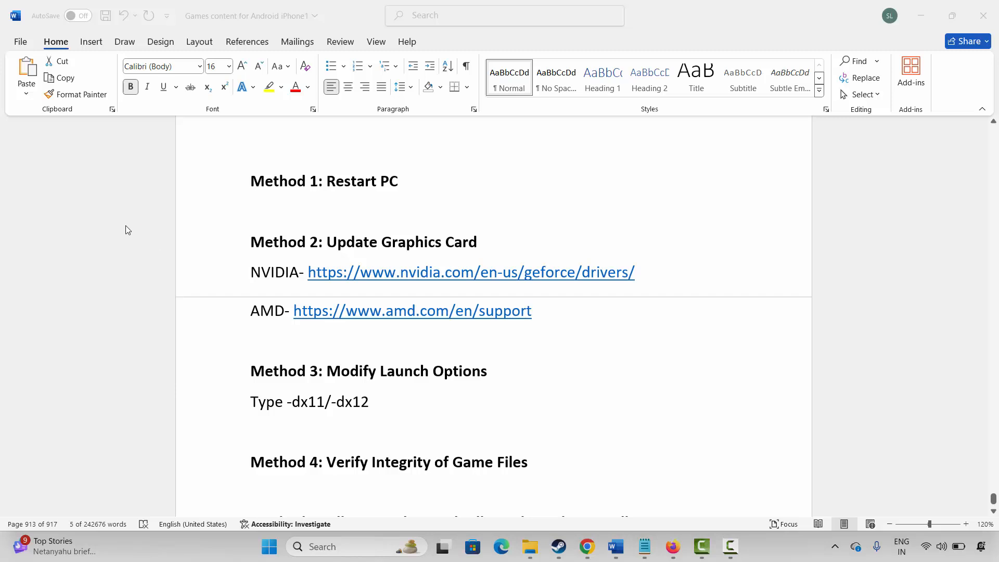
left_click(72, 183)
left_click(132, 196)
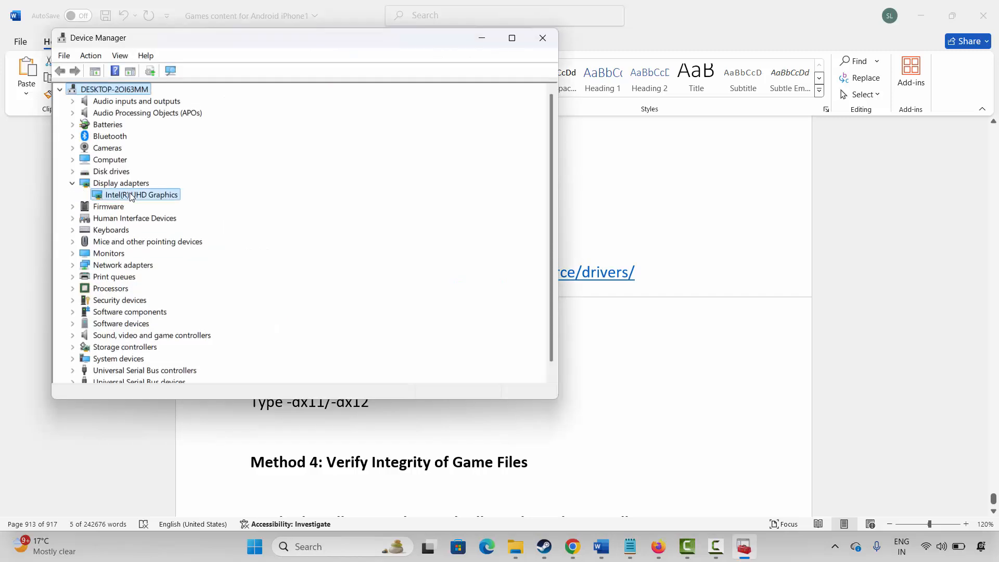
Step: Run an automatic driver update for Intel(R) UHD Graphics, and close the update wizard and Device Manager
right_click(133, 195)
left_click(208, 203)
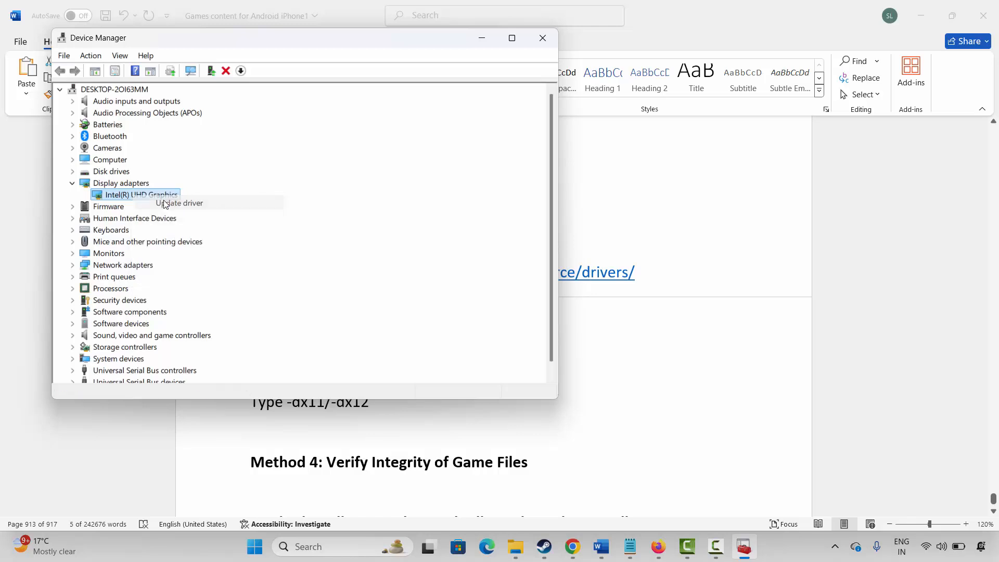
left_click(253, 195)
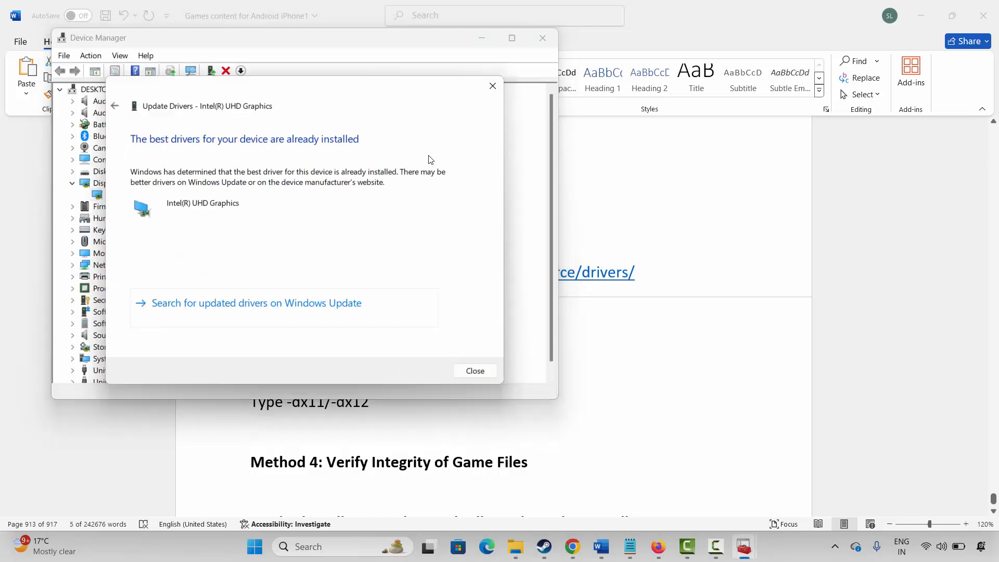
left_click(493, 85)
left_click(542, 37)
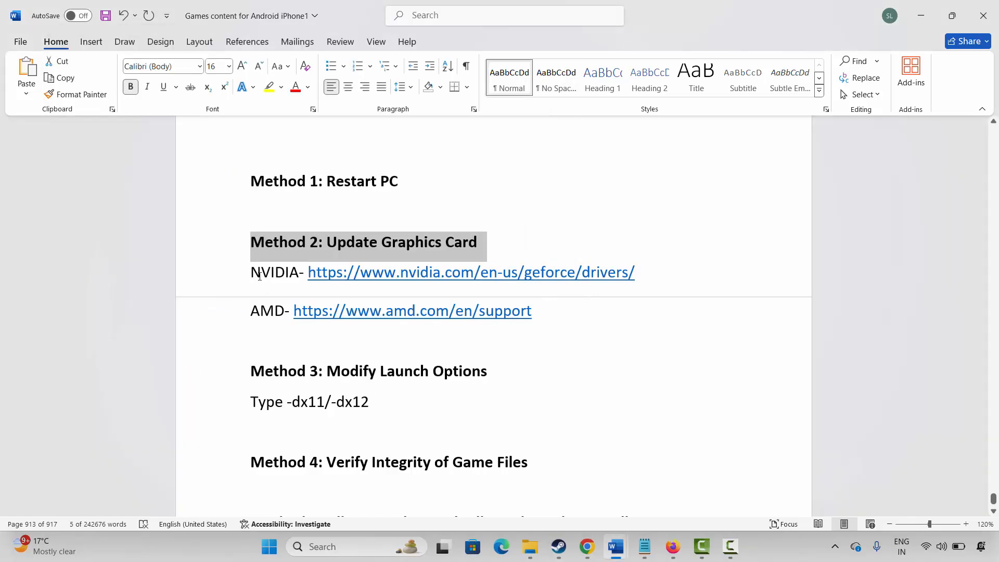
Step: Highlight the NVIDIA and AMD driver lines and the heading "Method 3: Modify Launch Options" in the document
left_click_drag(259, 276, 281, 312)
left_click(289, 349)
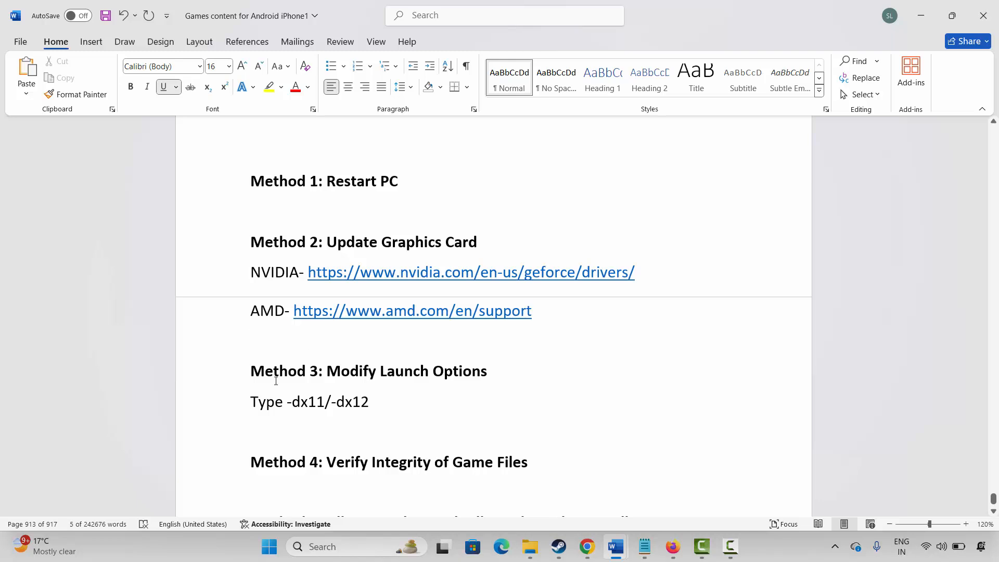
left_click(218, 384)
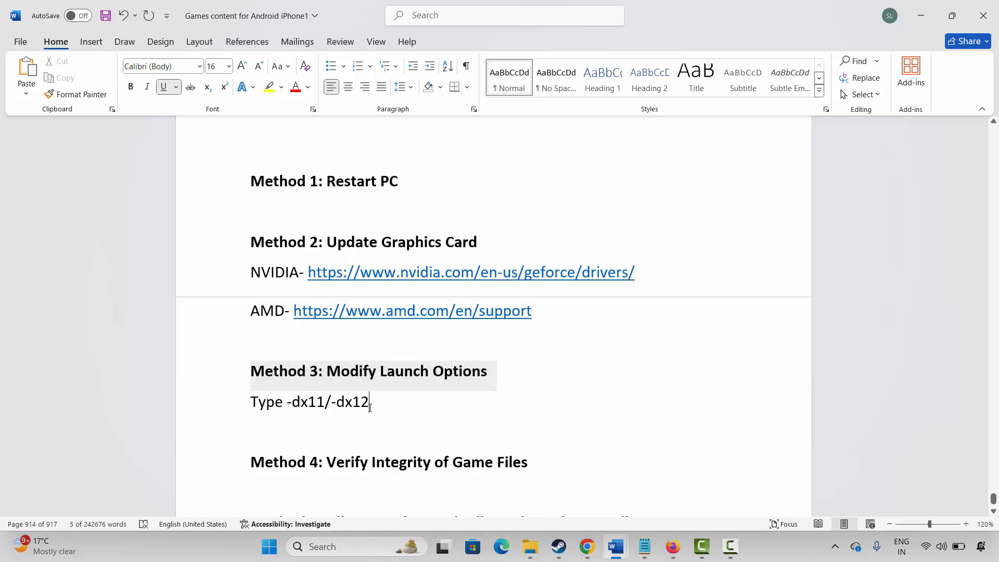
left_click(530, 410)
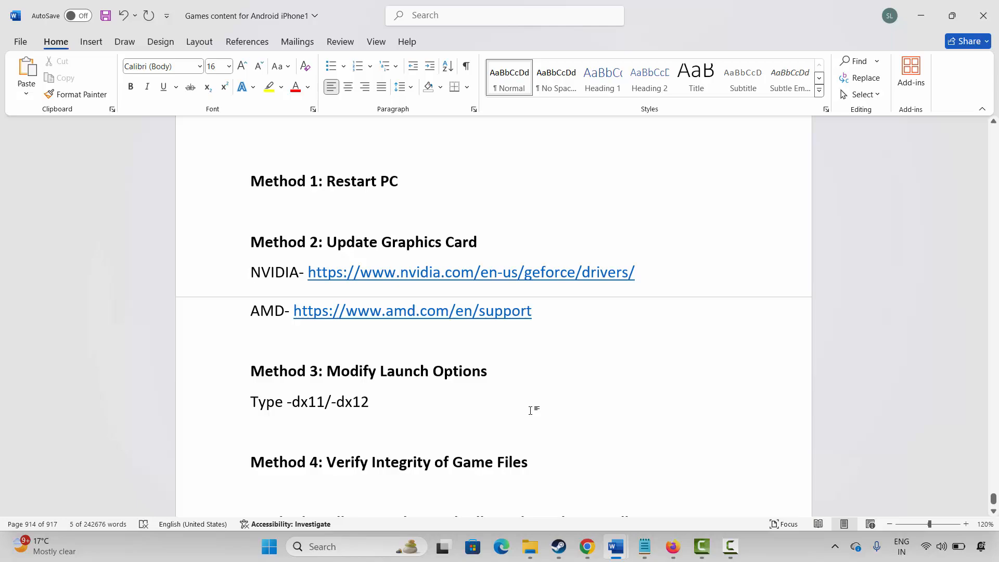
Step: Switch to Steam and open the properties of Resident Evil Village Gold Edition Gameplay Demo from the library
left_click(558, 546)
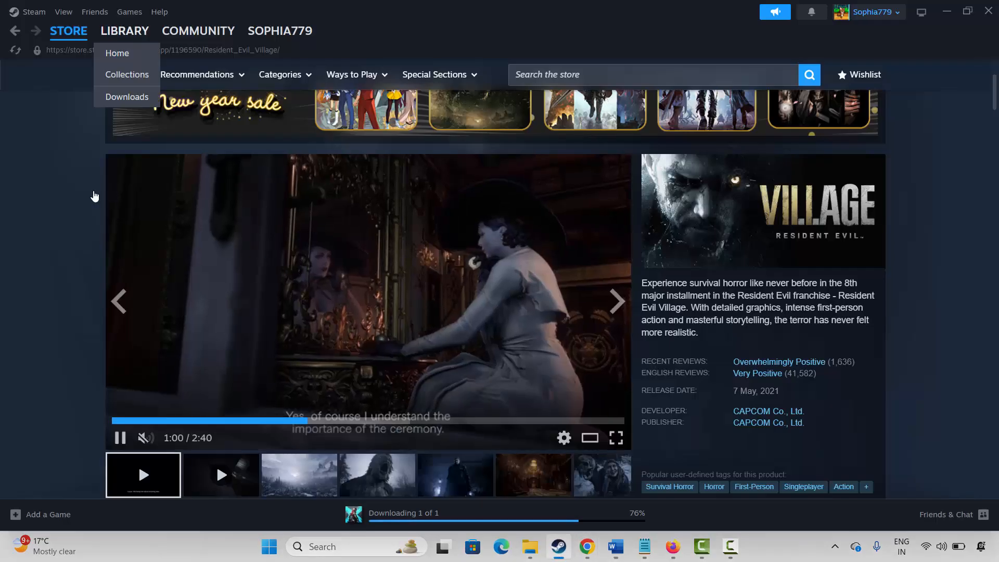
left_click(125, 31)
left_click(91, 260)
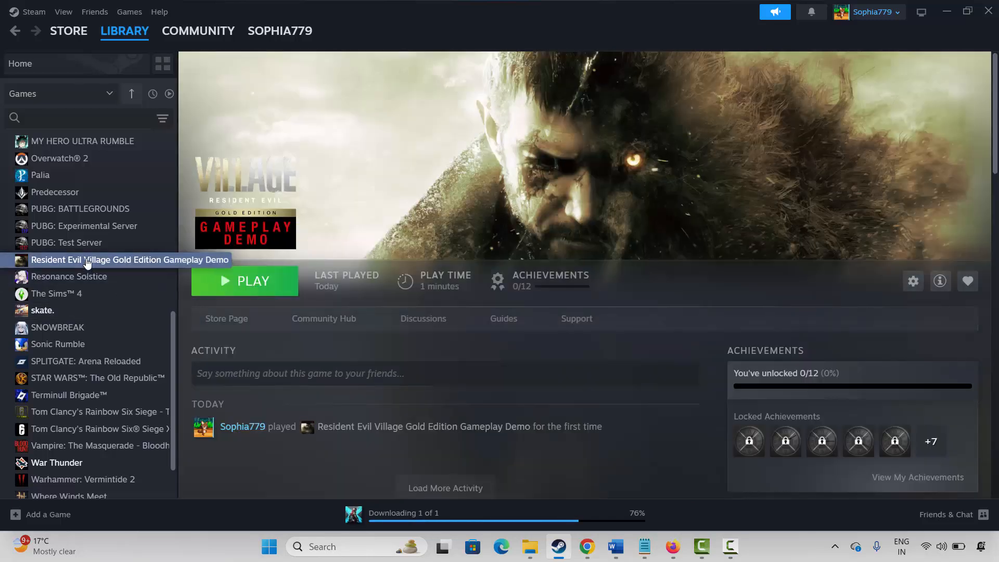
right_click(85, 258)
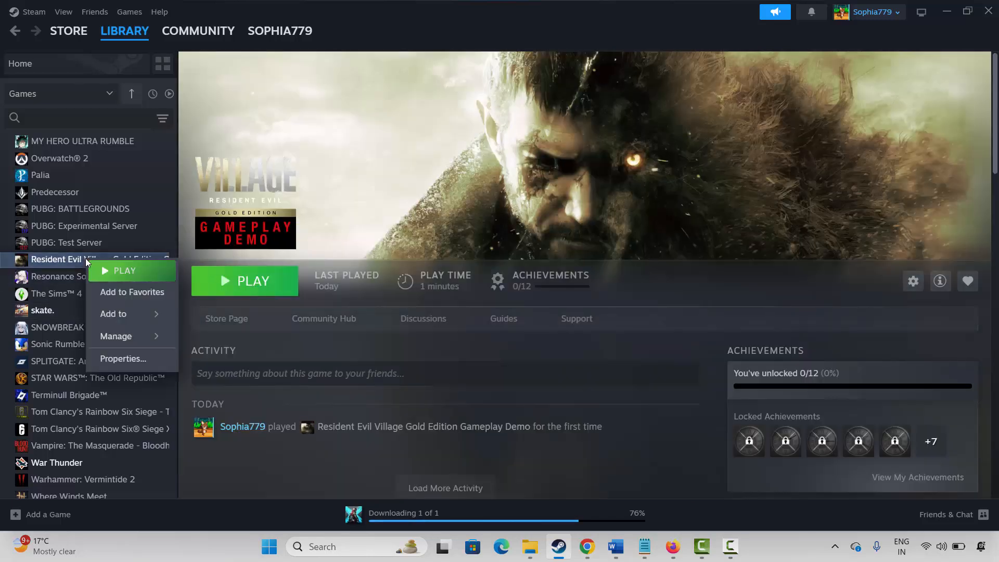
left_click(130, 359)
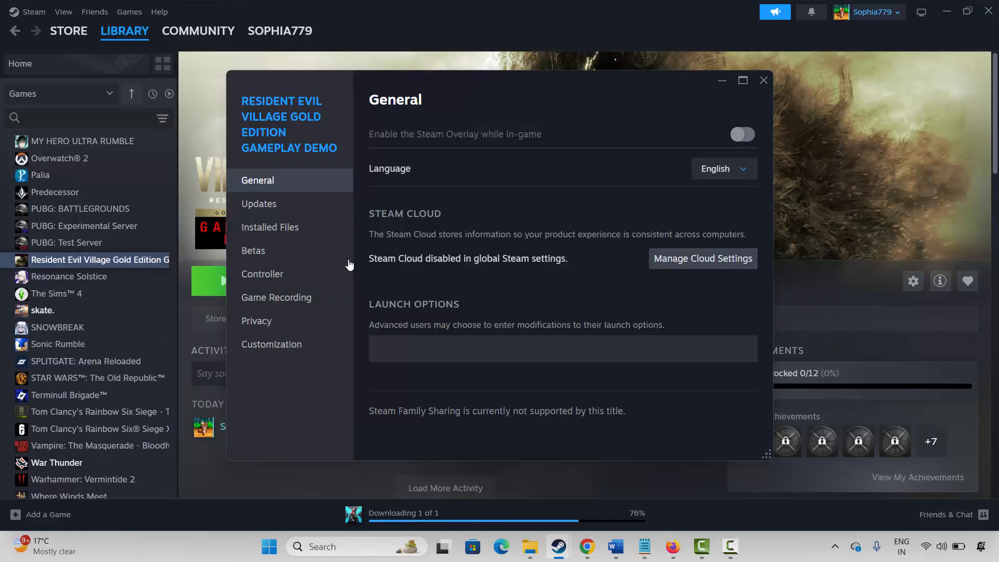
Step: Try the launch option -dx12 for the game, clear it again, and close the properties
left_click(397, 345)
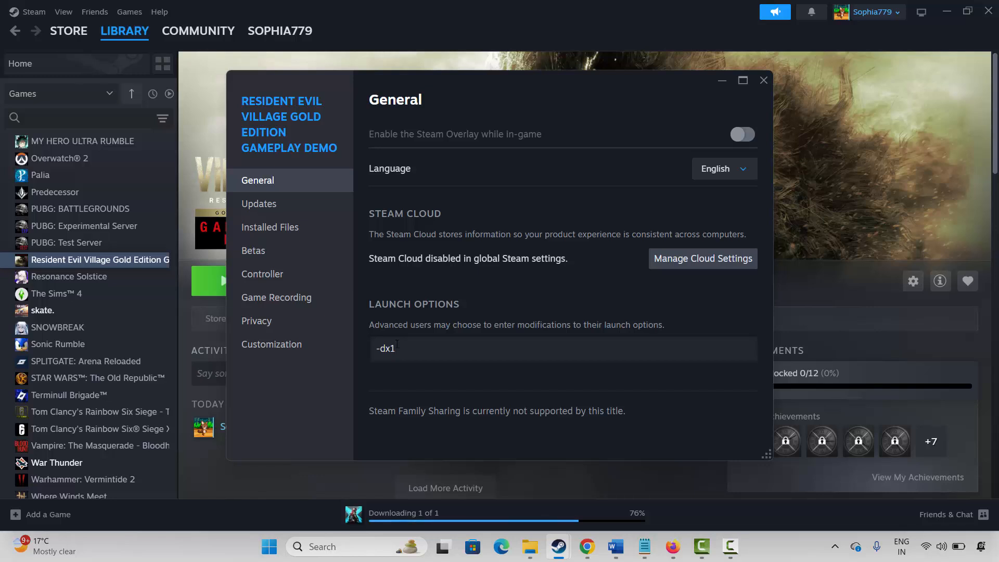
type("2")
key("BackSpace")
key("BackSpace")
key("BackSpace")
key("BackSpace")
key("BackSpace")
left_click(763, 80)
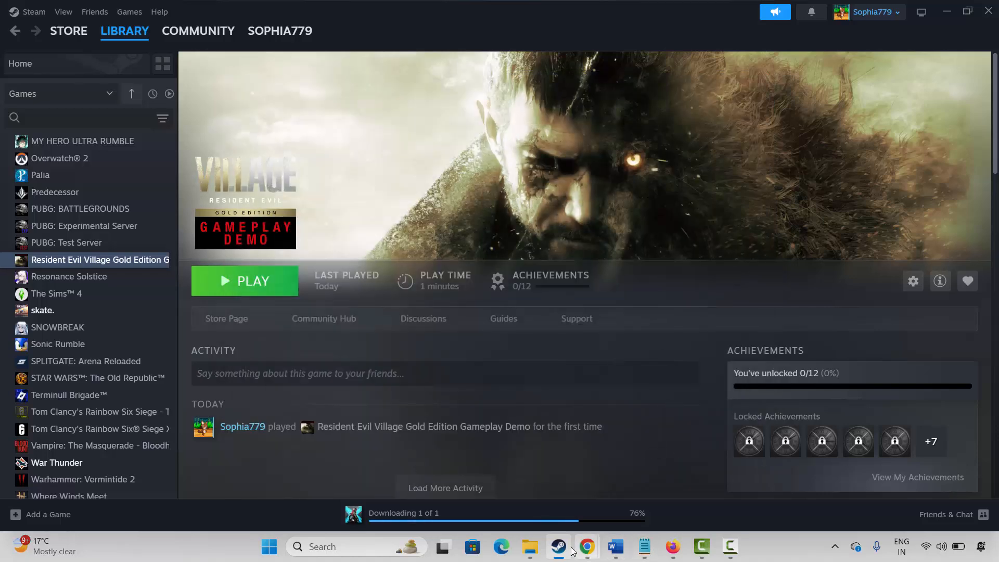
Step: Switch to Word and highlight the heading "Method 4: Verify Integrity of Game Files"
left_click(615, 546)
scroll(246, 431, "down", 2)
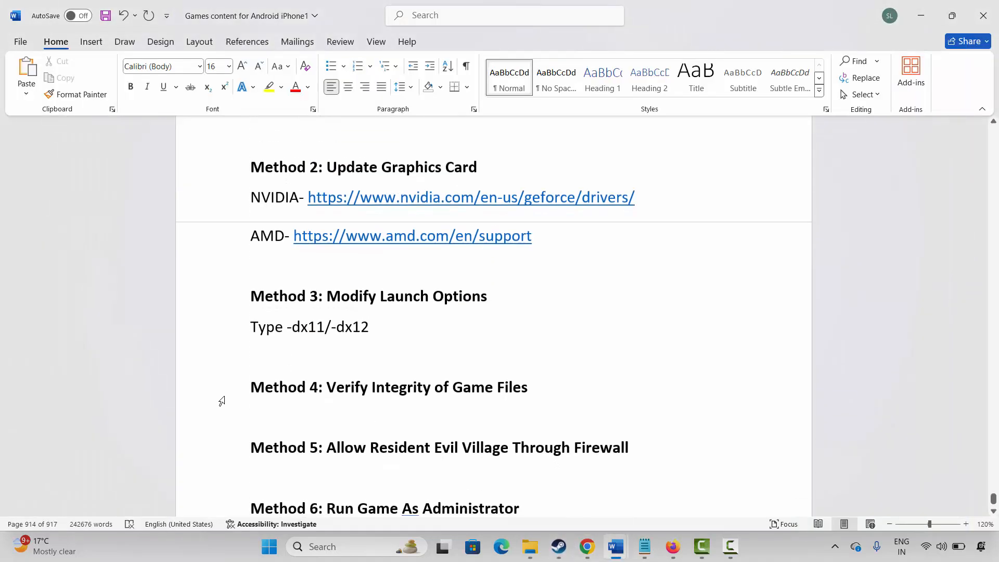
left_click(223, 389)
Step: Switch to Steam, view the Resident Evil Village demo's installed-files properties with the file integrity check, and close them
left_click(556, 545)
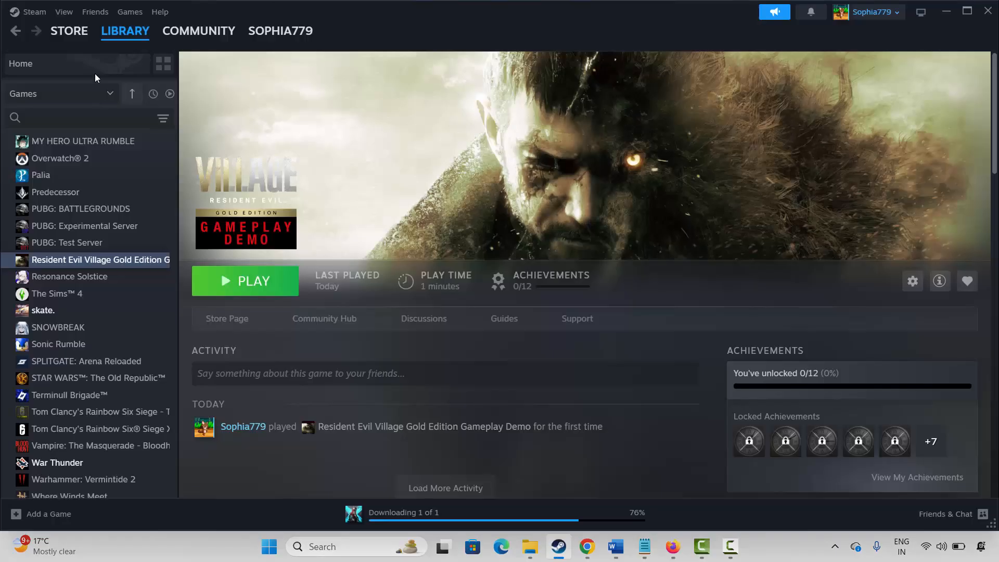
right_click(74, 261)
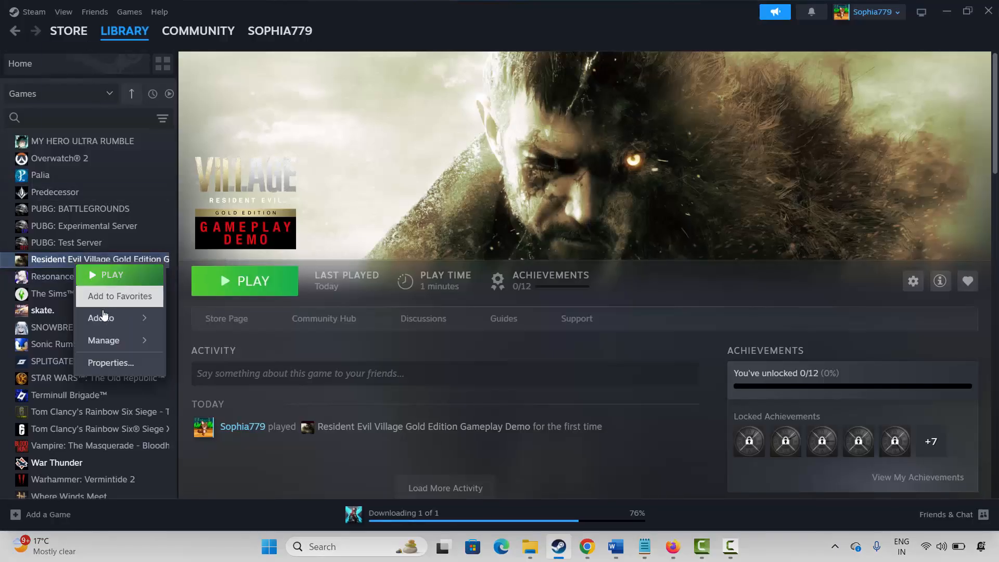
left_click(110, 363)
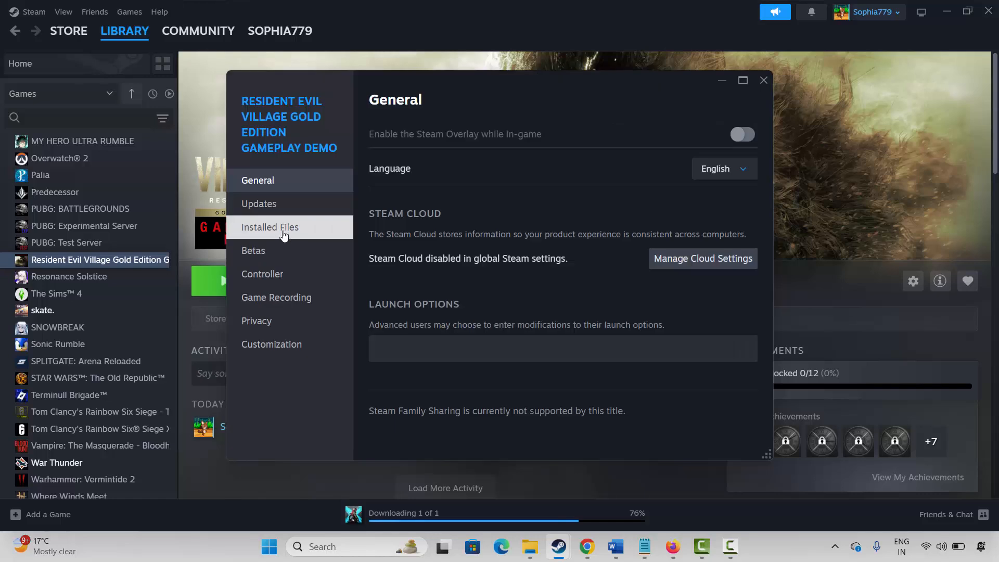
left_click(330, 229)
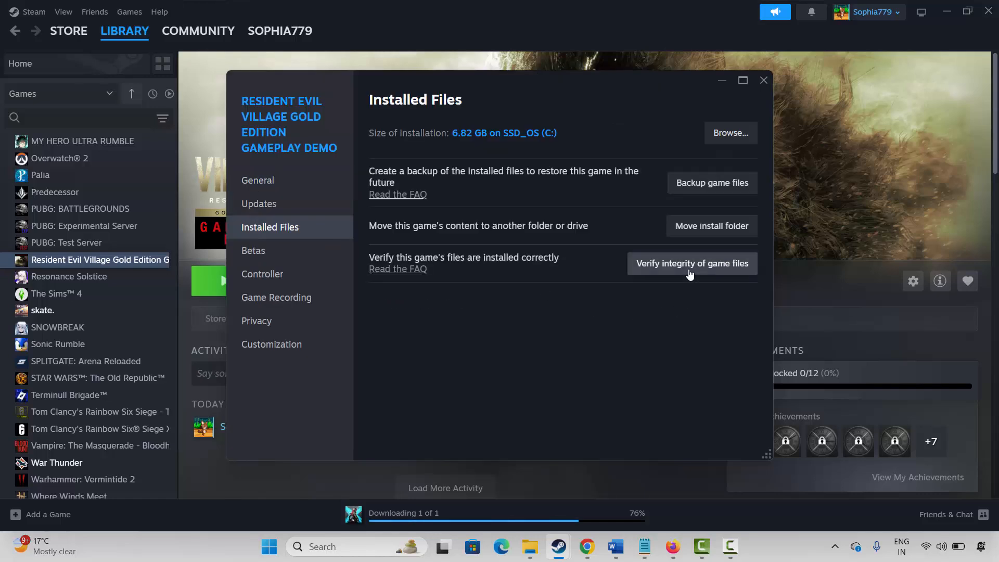
left_click(762, 83)
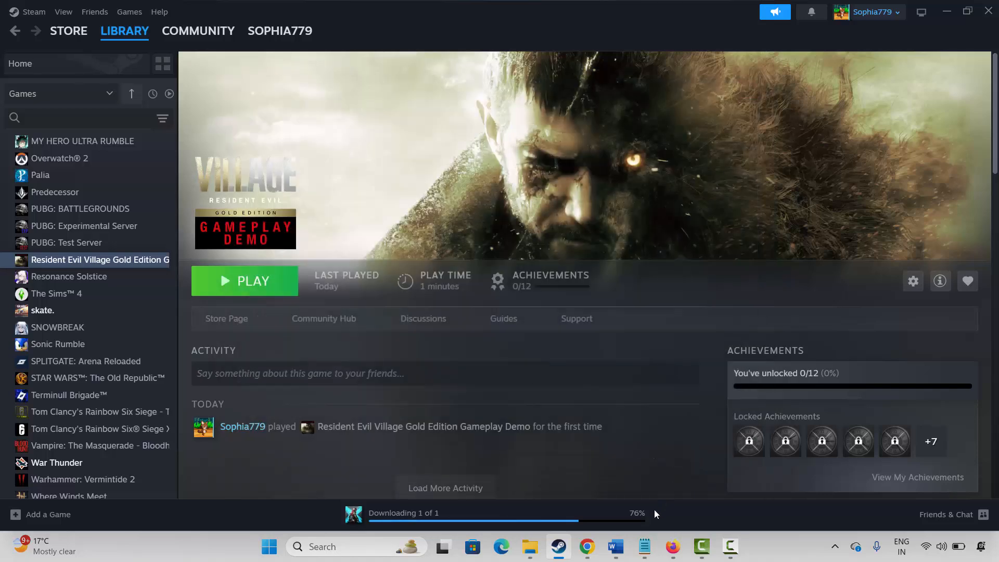
Step: Switch to Word and highlight the heading "Method 5: Allow Resident Evil Village Through Firewall", and clear the selection
left_click(616, 546)
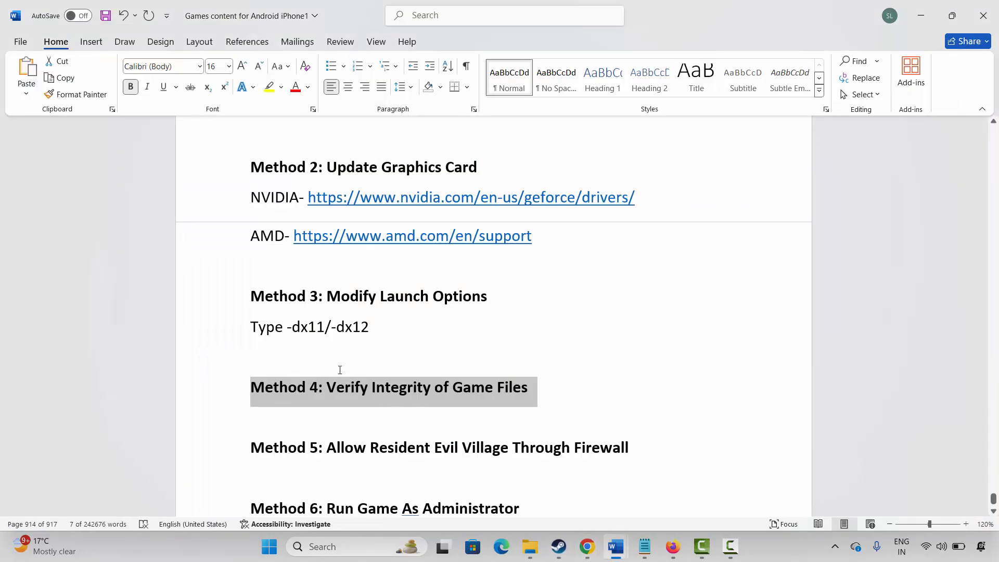
scroll(323, 364, "down", 1)
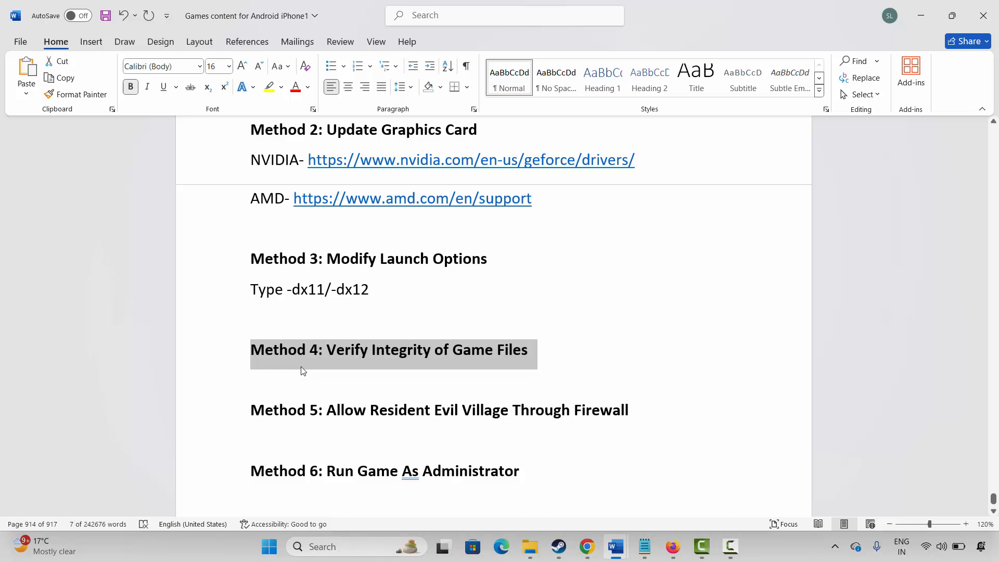
left_click(199, 428)
left_click(357, 437)
Step: Open Windows Security through Windows search and go to Firewall & network protection
left_click(331, 553)
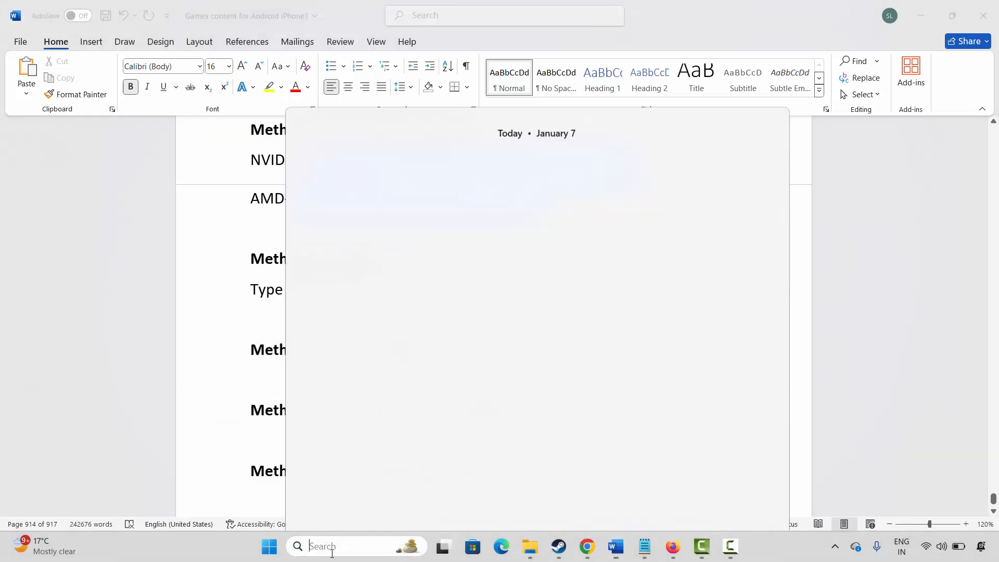
left_click(389, 311)
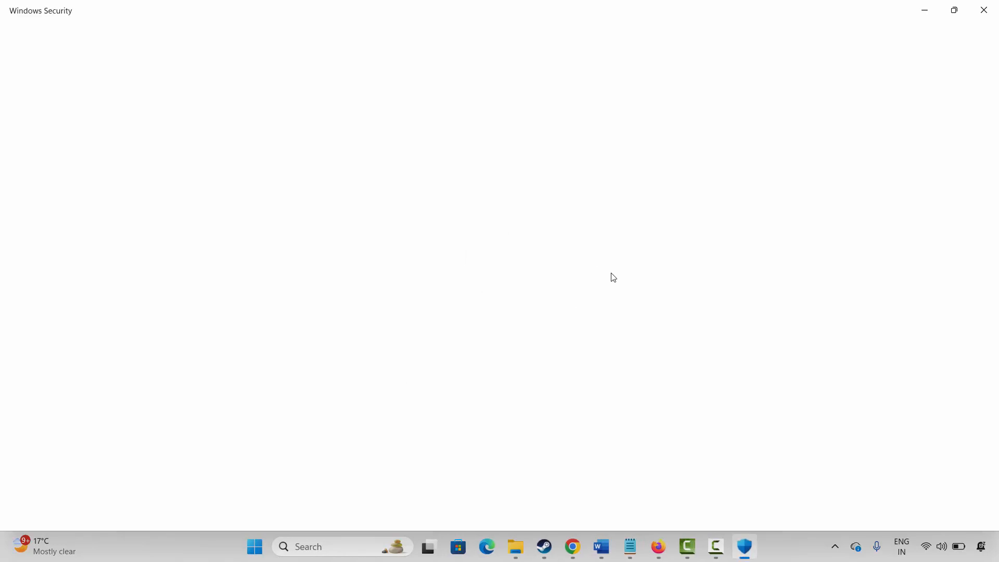
left_click(598, 213)
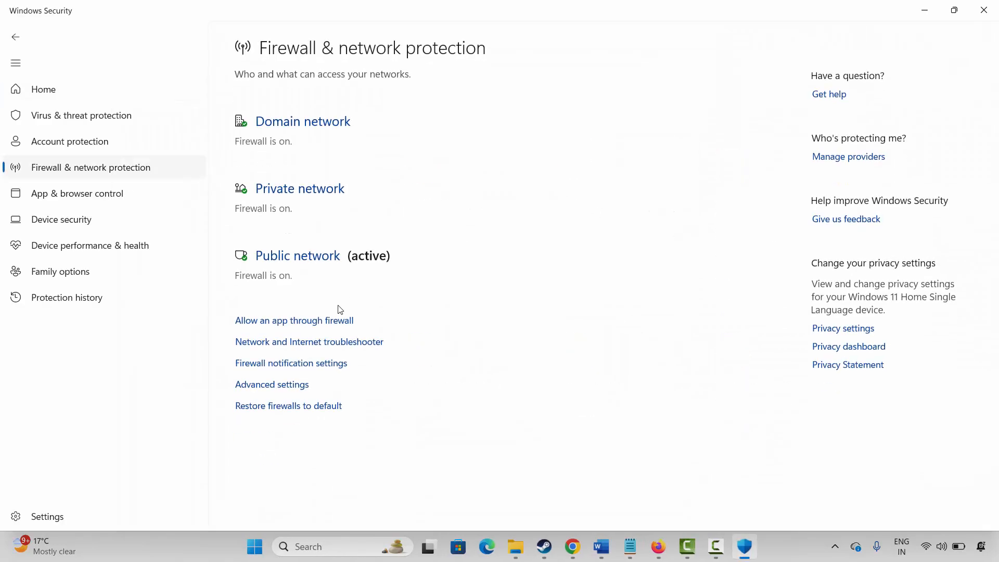
Step: Open the list of apps allowed through the firewall, enable changing its settings, and look for the Resident Evil Village demo
left_click(319, 323)
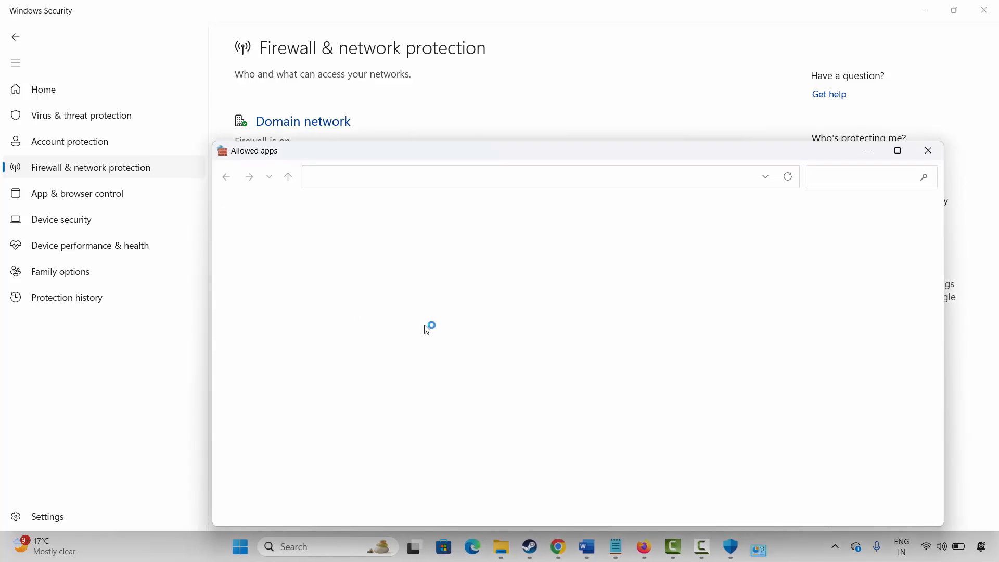
left_click(721, 249)
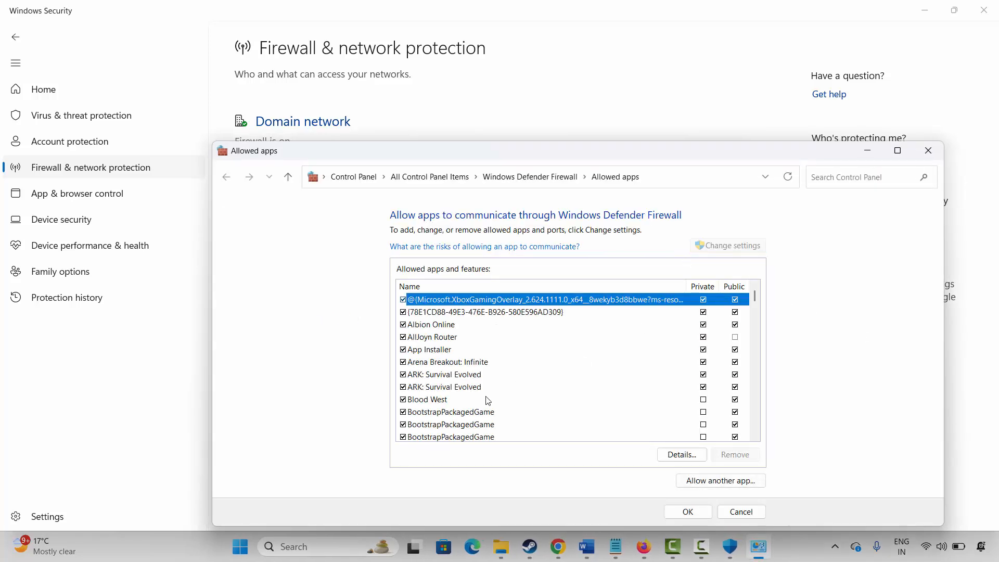
scroll(487, 393, "down", 10)
scroll(493, 383, "down", 15)
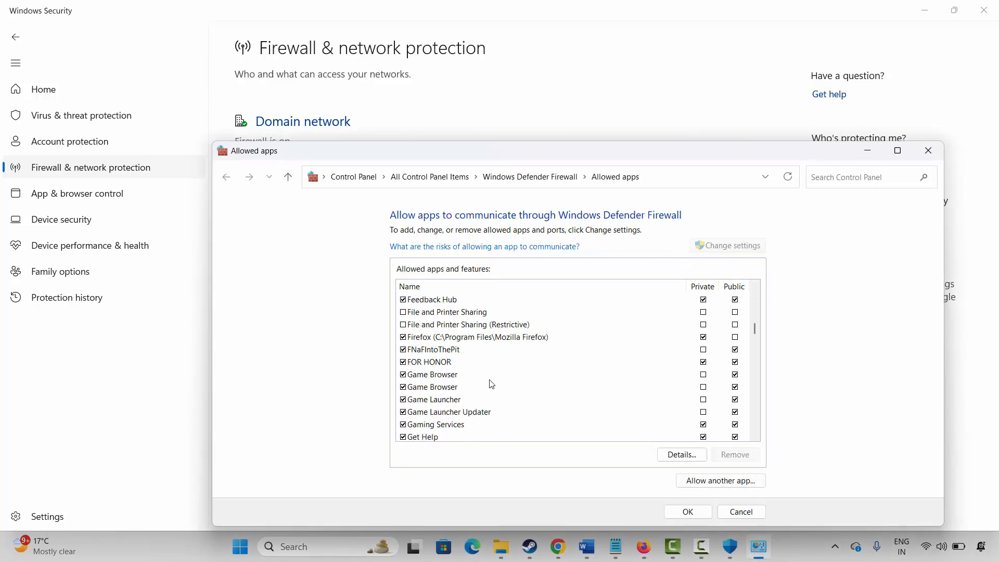
scroll(526, 372, "down", 10)
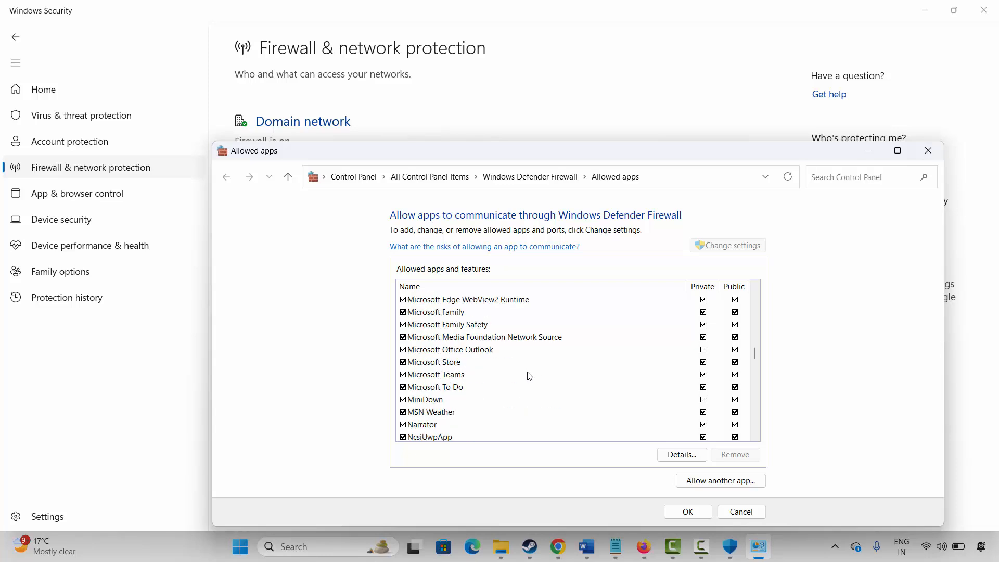
scroll(526, 380, "down", 2)
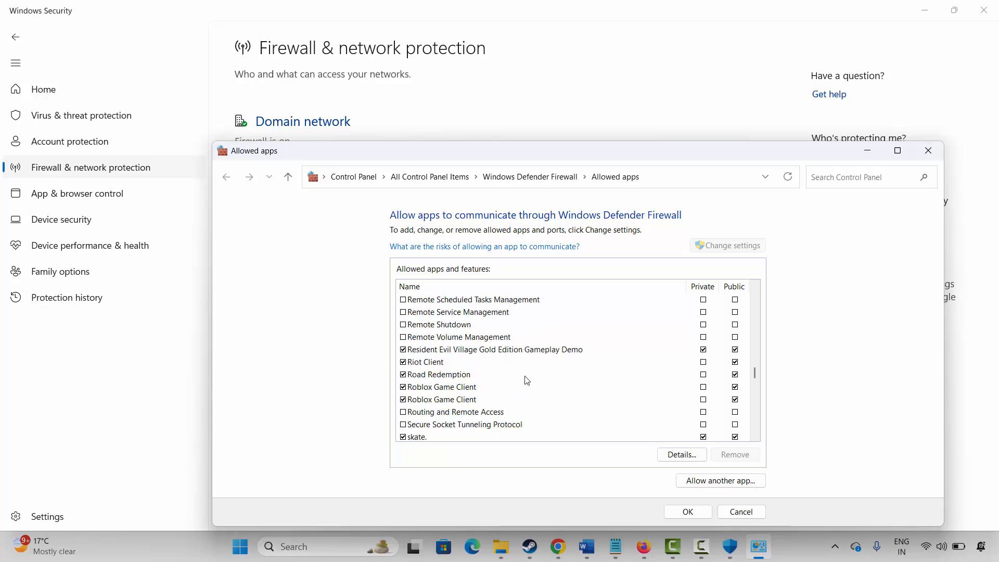
scroll(525, 379, "up", 3)
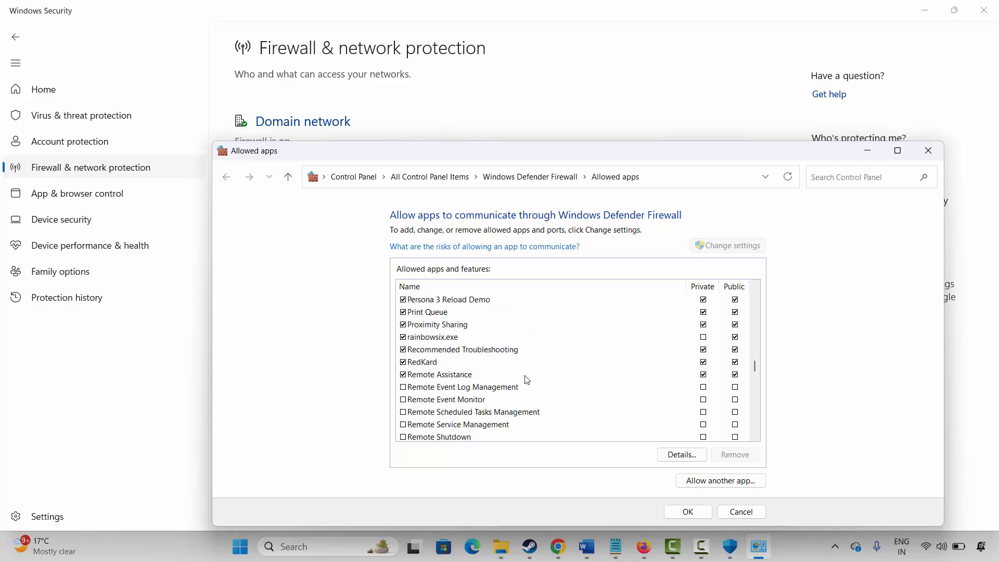
Step: Start allowing another app and browse to the Steam folder inside Program Files (x86) on drive C
left_click(718, 482)
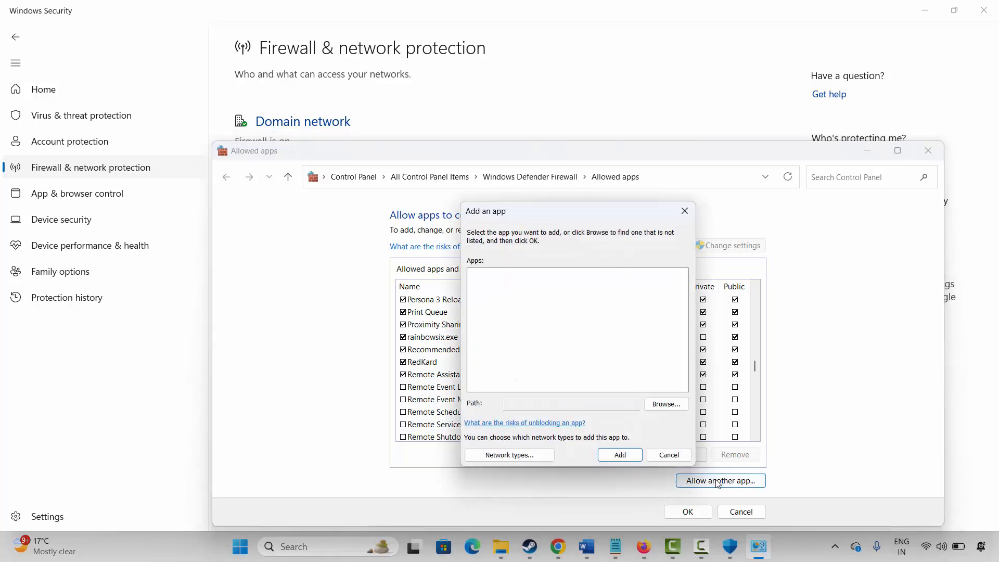
left_click(669, 406)
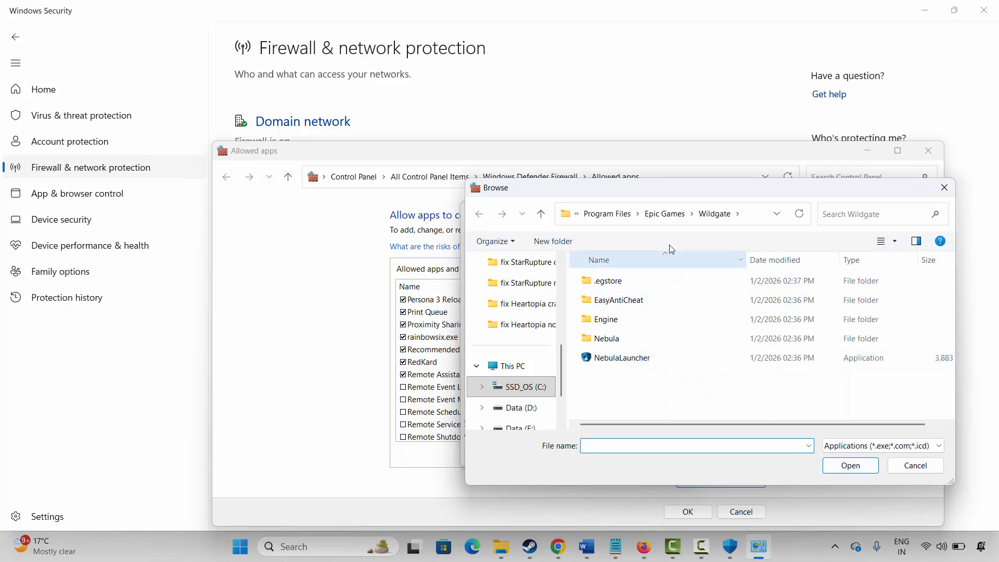
left_click(607, 213)
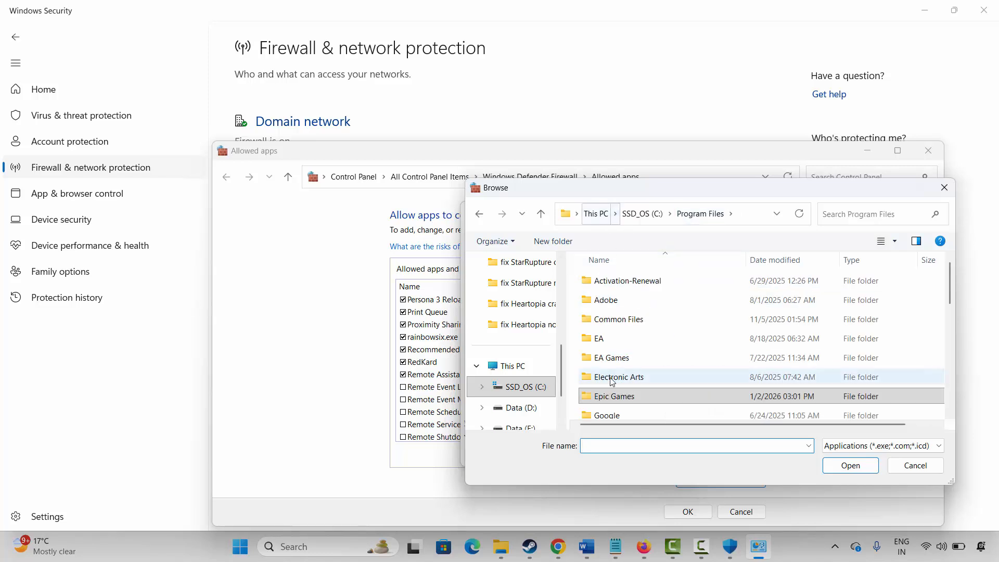
left_click(642, 213)
double_click(643, 398)
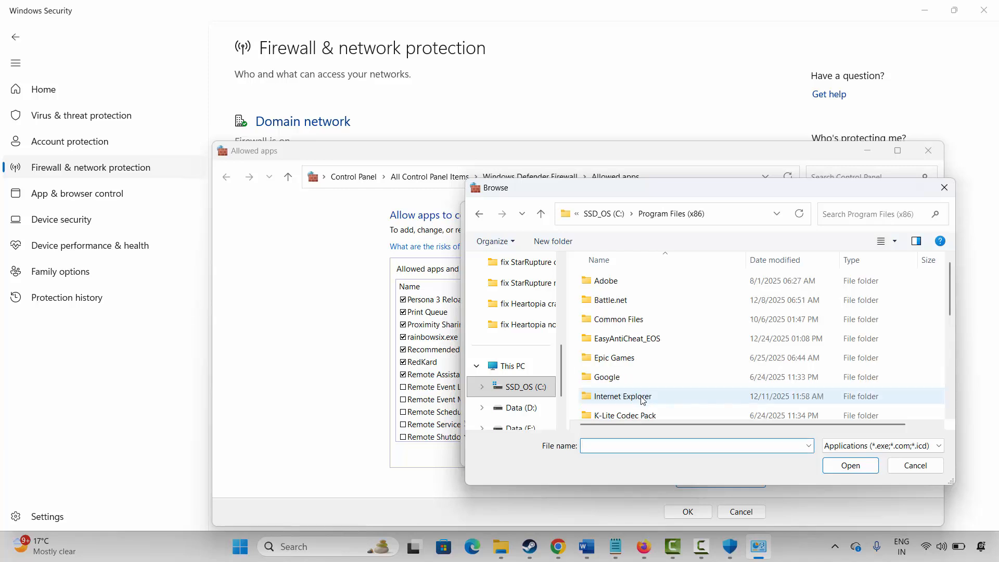
scroll(643, 398, "down", 5)
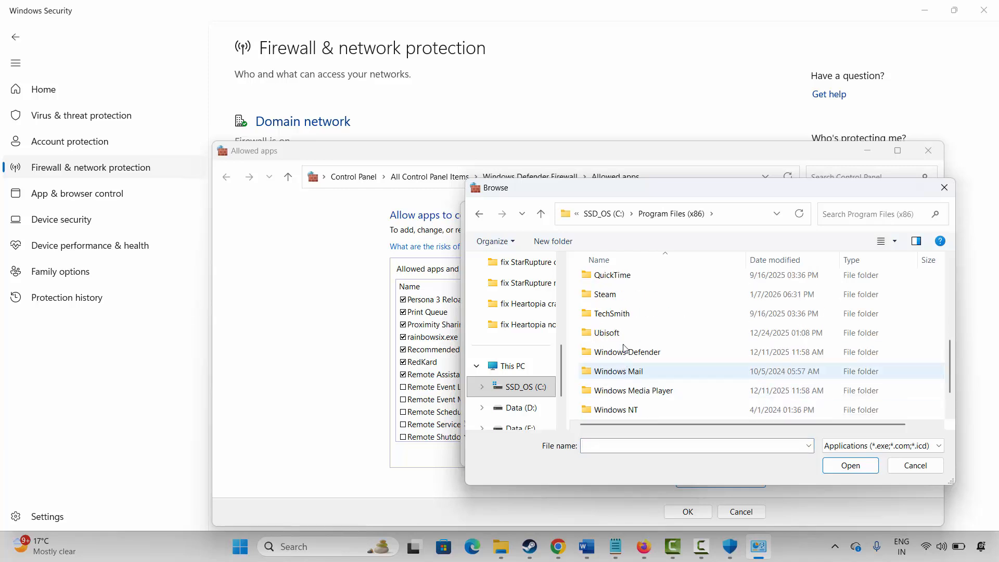
scroll(624, 346, "up", 1)
double_click(622, 333)
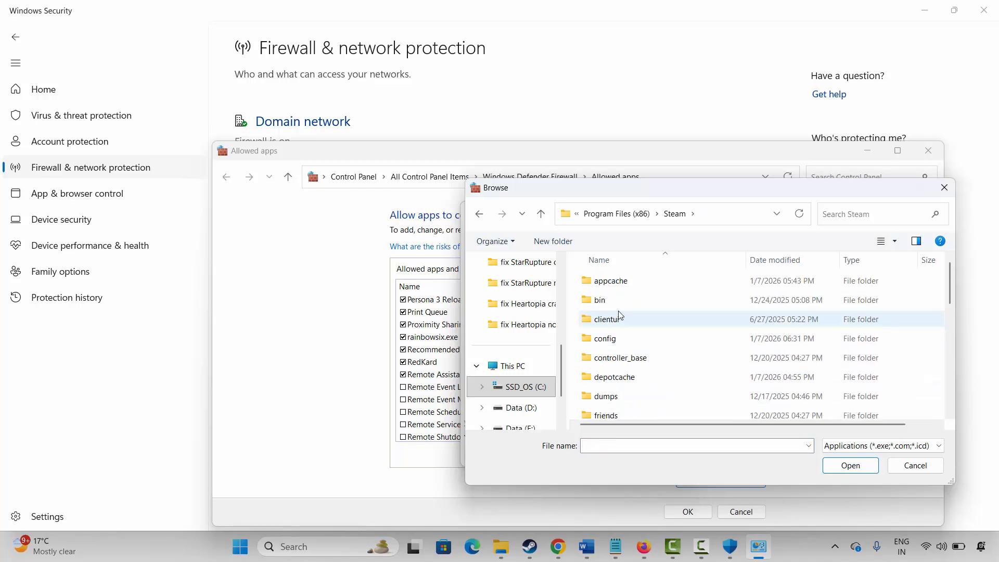
Step: Choose re8GEdemo from the Resident Evil Village folder under steamapps\common, try to add it as an allowed app, and cancel the dialog
scroll(630, 375, "down", 4)
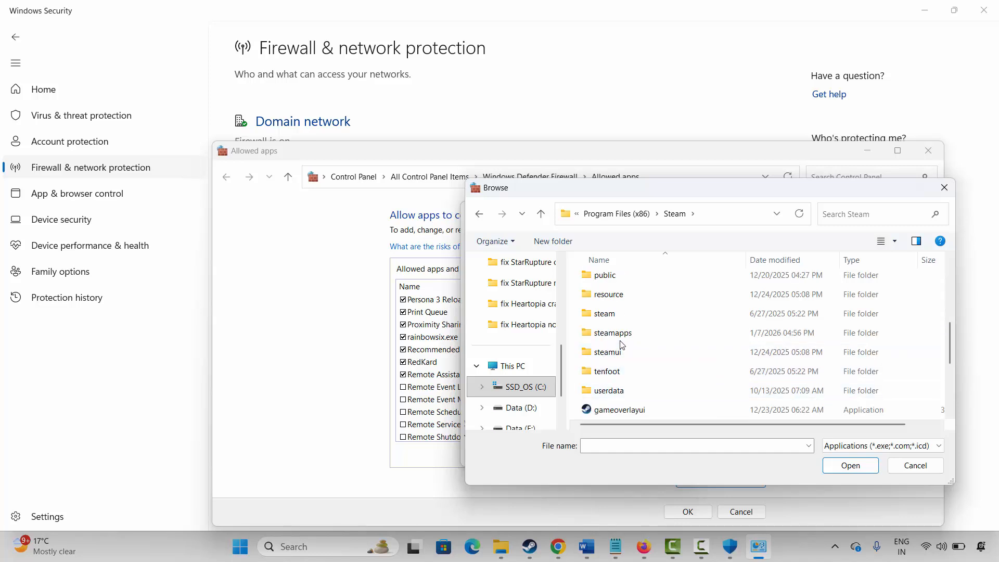
double_click(621, 337)
left_click(619, 285)
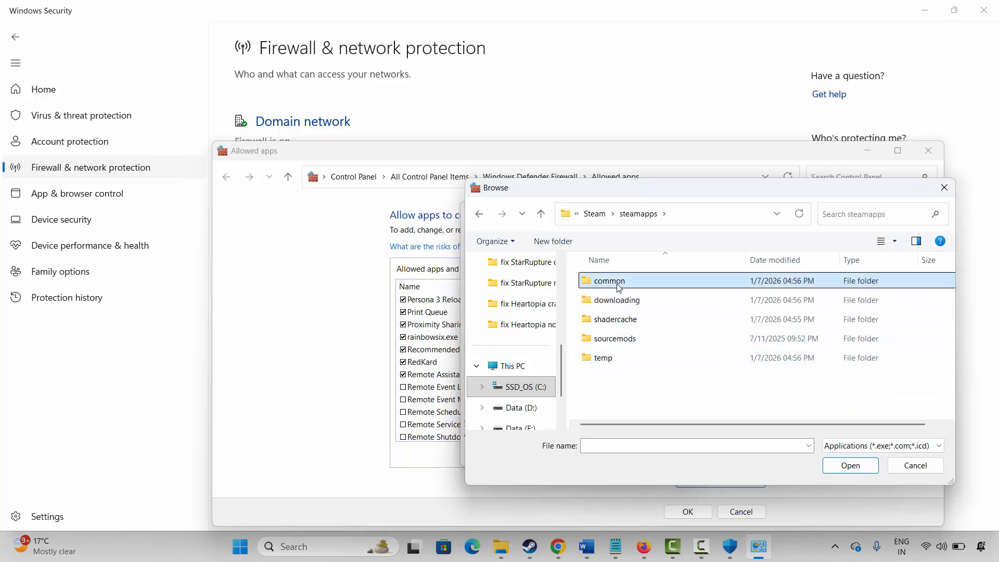
double_click(618, 285)
double_click(619, 299)
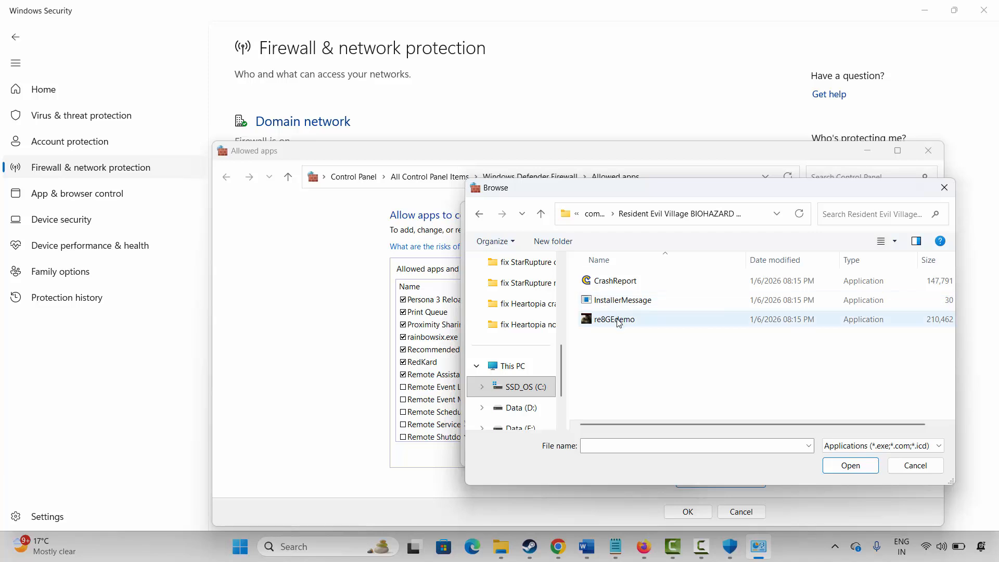
left_click(619, 321)
left_click(850, 465)
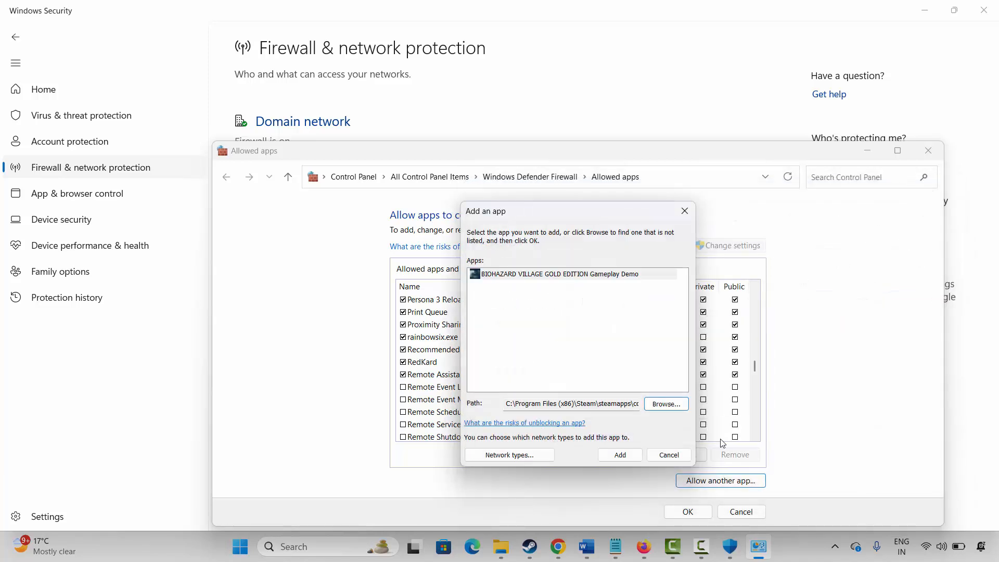
left_click(620, 455)
left_click(611, 325)
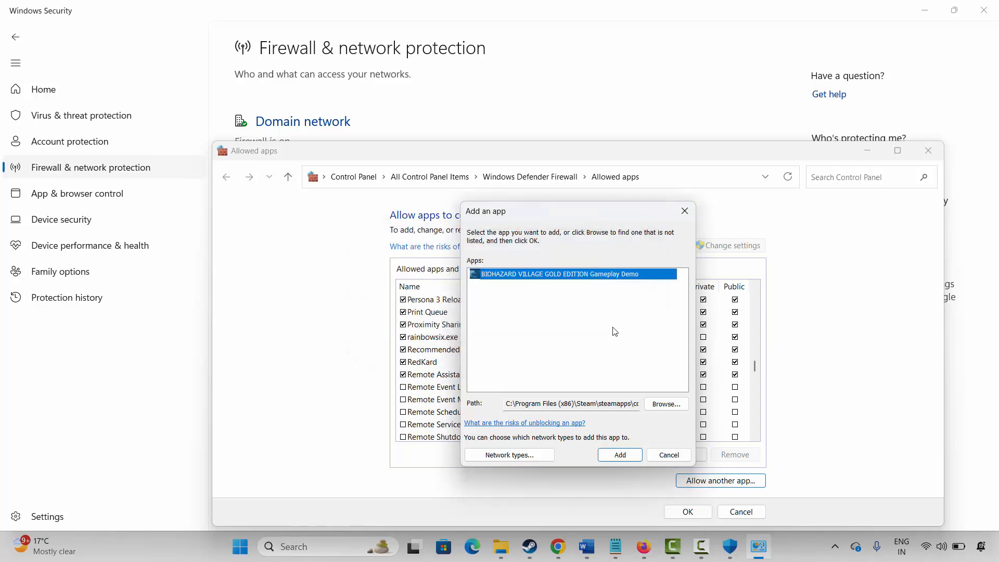
left_click(667, 456)
Step: Locate and select Resident Evil Village Gold Edition Gameplay Demo among the allowed apps, checking its network permissions, and close the list
scroll(485, 391, "up", 20)
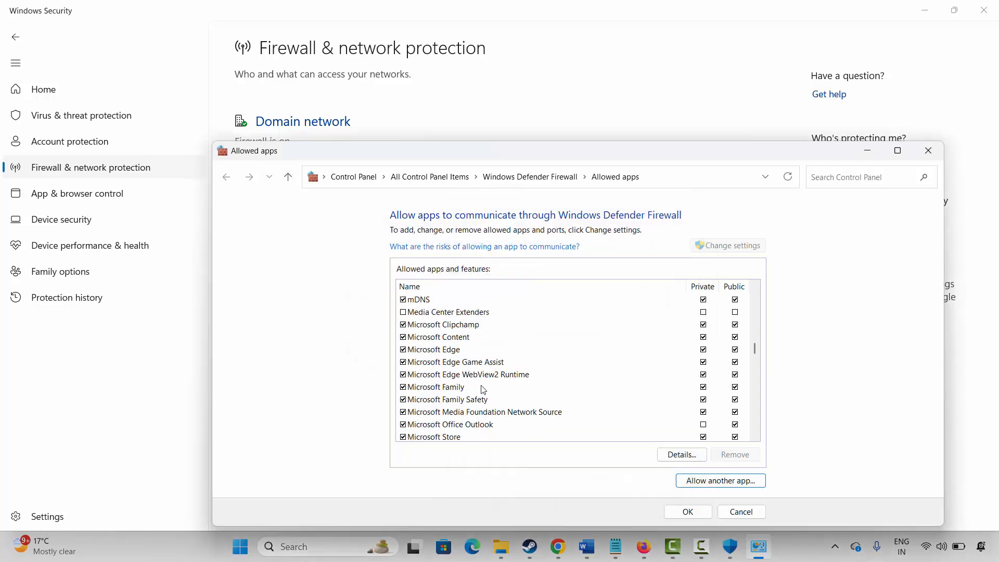
scroll(482, 392, "up", 6)
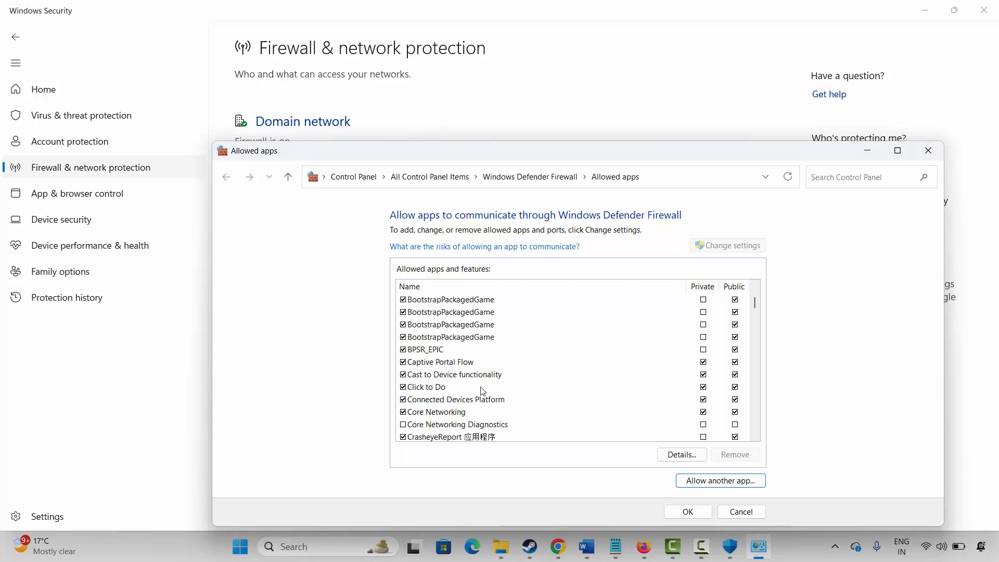
scroll(487, 398, "down", 20)
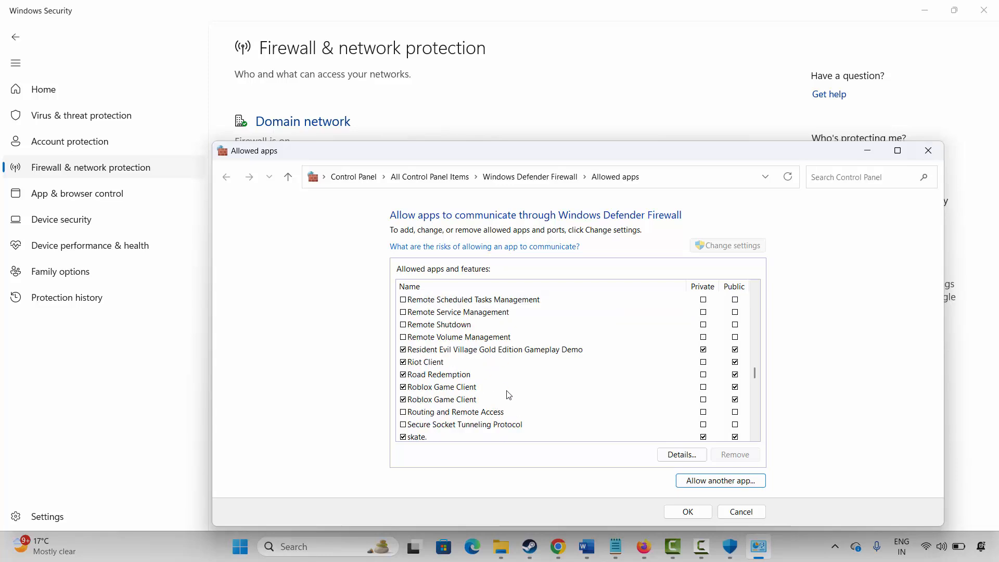
left_click(476, 350)
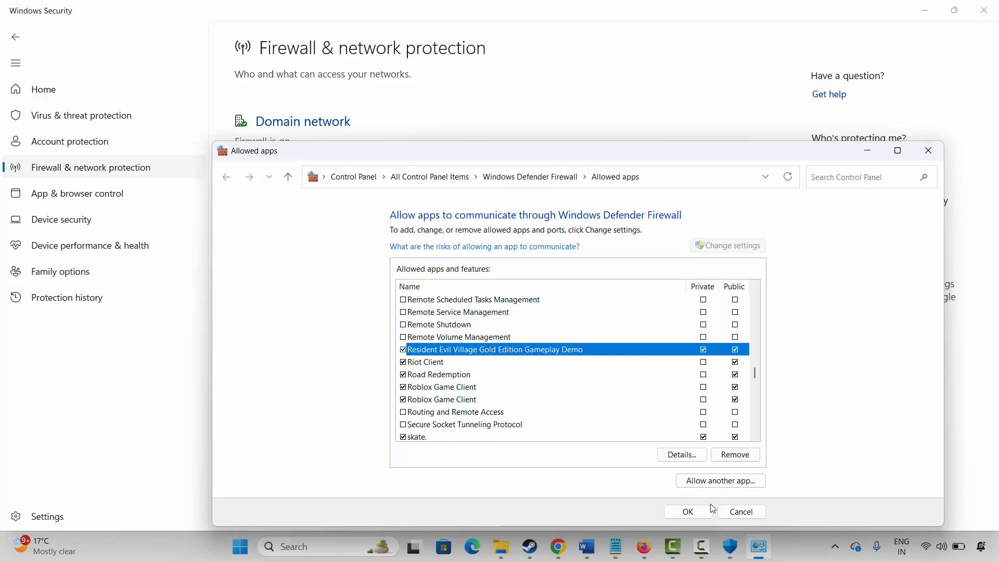
left_click(928, 150)
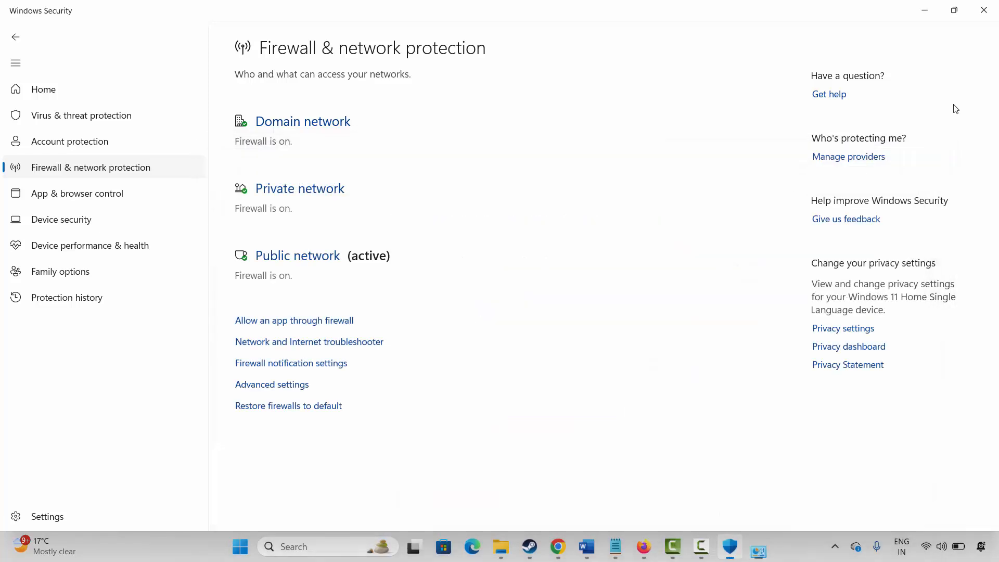
Step: Close Windows Security, highlight the heading "Method 6: Run Game As Administrator" in Word, and clear the selection
left_click(983, 10)
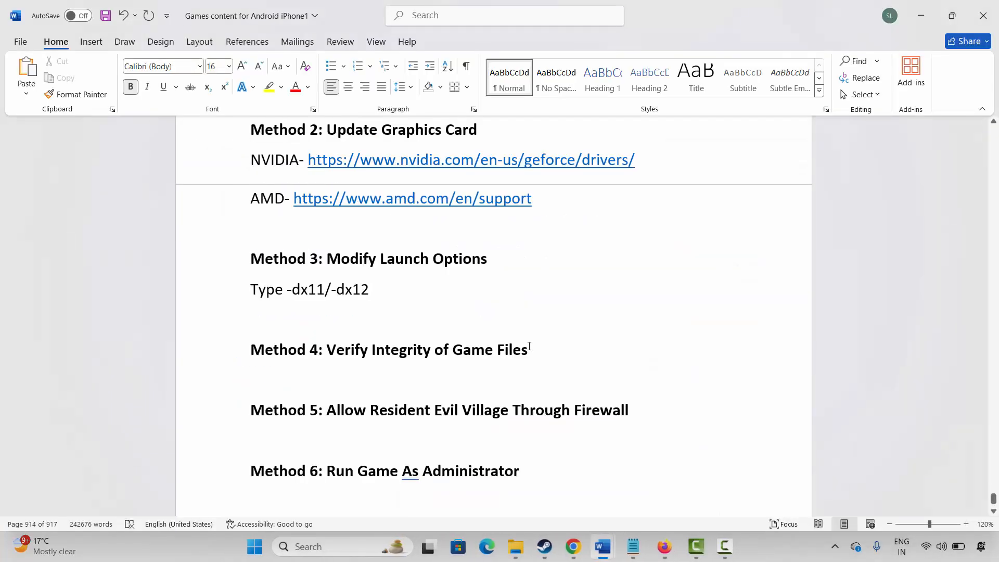
left_click(219, 472)
left_click(479, 472)
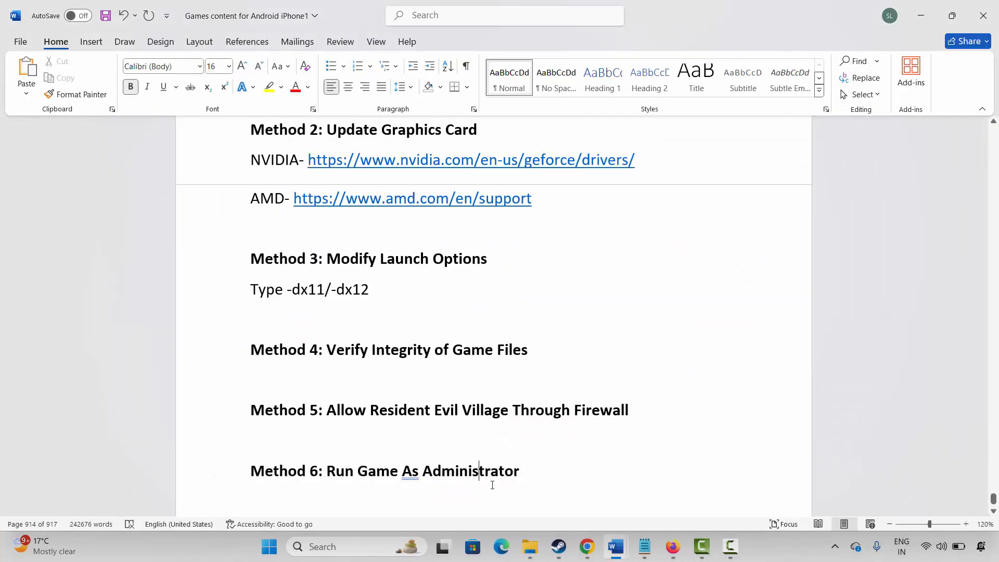
Step: Switch to Steam and open the local files folder of Resident Evil Village Gold Edition Gameplay Demo
left_click(559, 545)
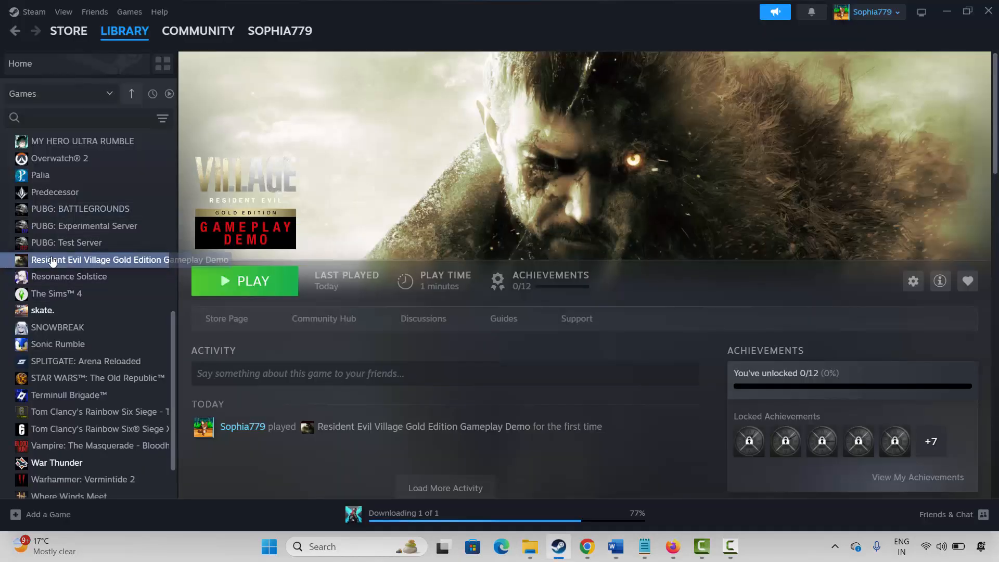
right_click(51, 260)
mouse_move(78, 336)
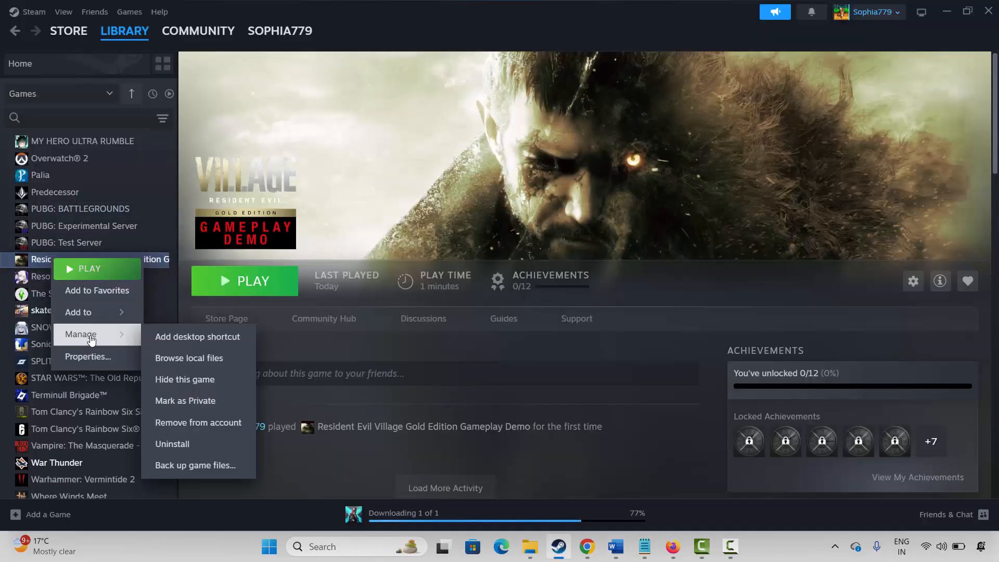
left_click(197, 358)
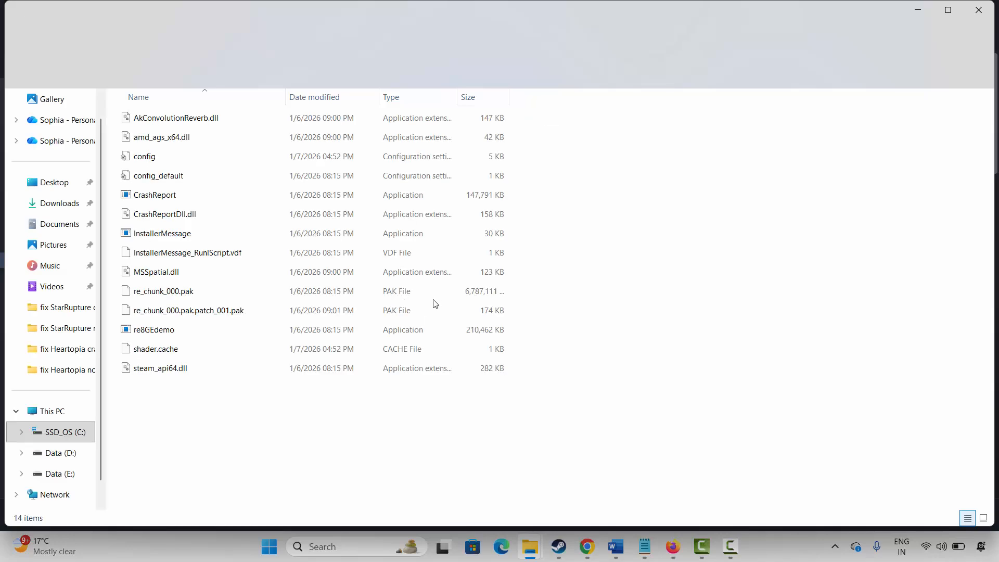
Step: Open the compatibility properties of the re8GEdemo application
left_click(155, 333)
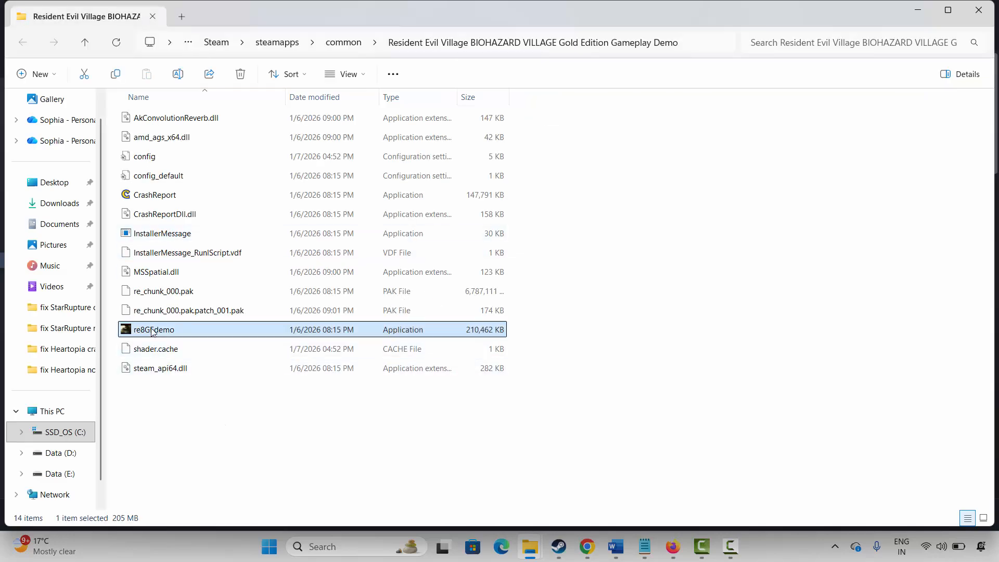
right_click(152, 332)
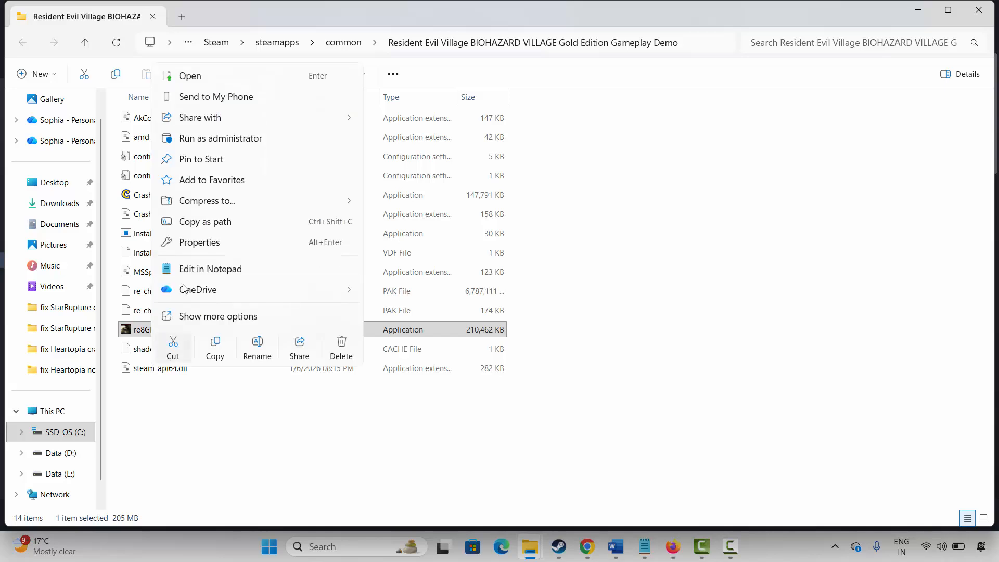
left_click(198, 243)
left_click(255, 206)
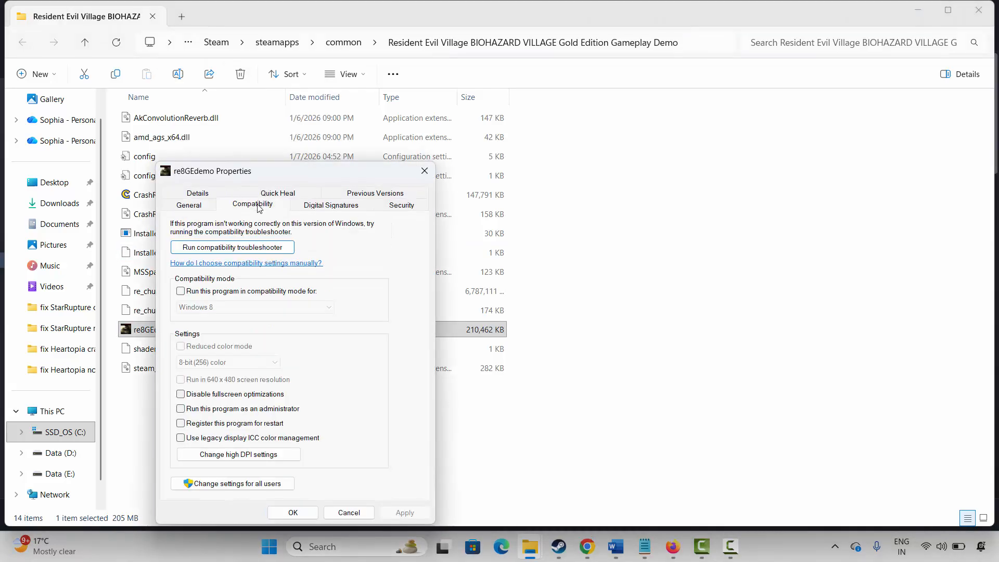
Step: Set re8GEdemo to run as administrator, in compatibility mode for Windows 8, with fullscreen optimizations disabled
left_click(181, 410)
left_click(184, 294)
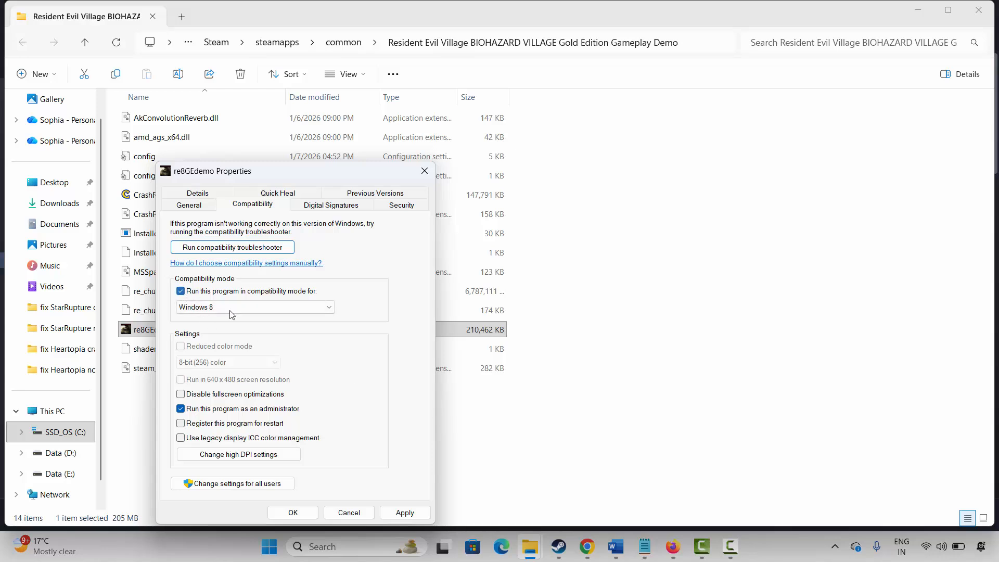
left_click(327, 310)
left_click(260, 350)
left_click(181, 393)
Step: Turn off re8GEdemo's compatibility mode, disabled fullscreen optimizations and run-as-administrator options
left_click(211, 292)
left_click(240, 395)
left_click(279, 413)
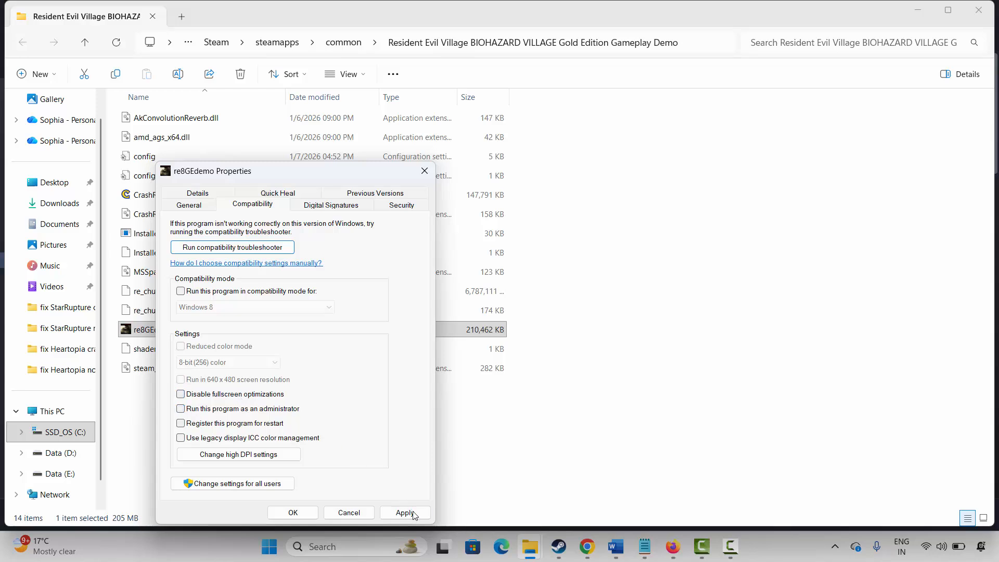
Step: Confirm re8GEdemo's properties, close its folder, and switch to Word to highlight the heading "Method 7: Disable Third-Party Overlay Applications"
left_click(293, 513)
left_click(976, 11)
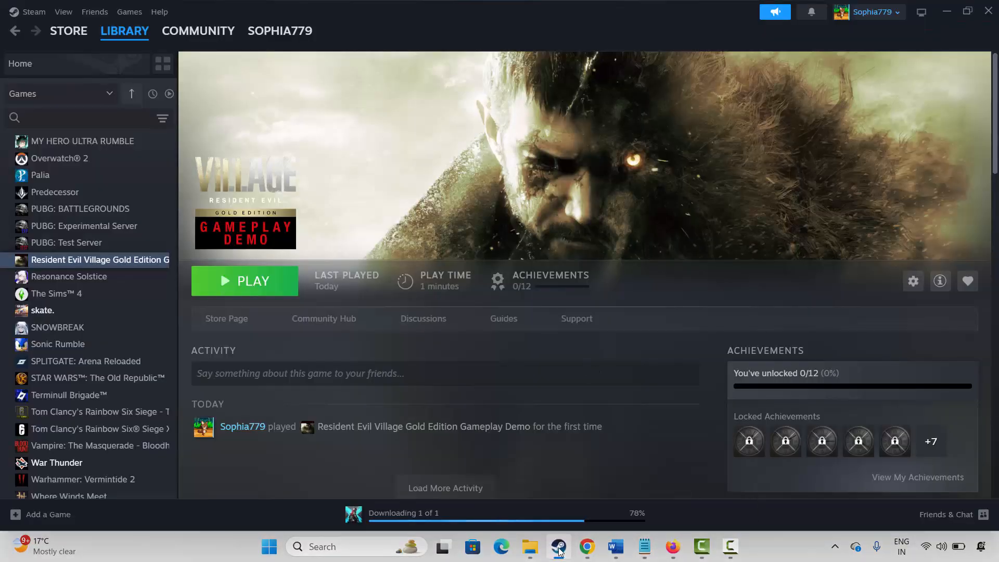
left_click(615, 546)
scroll(274, 423, "down", 1)
scroll(274, 423, "down", 1)
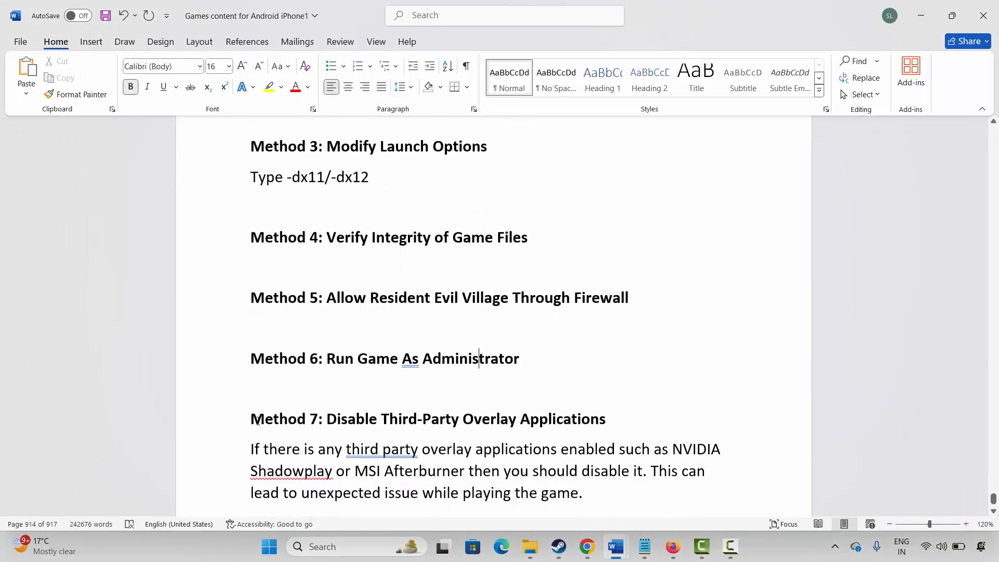
left_click(234, 419)
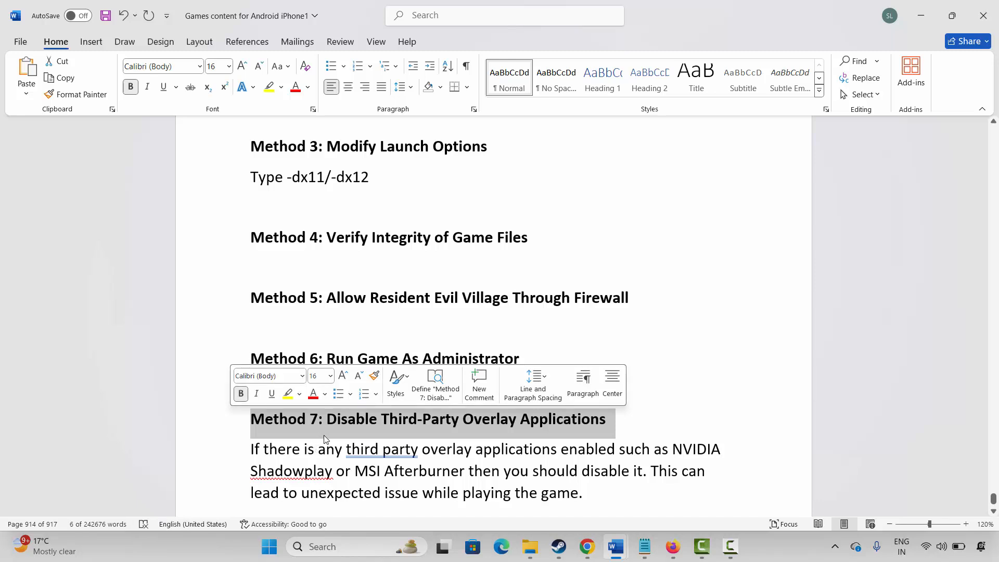
Step: Highlight the heading "Method 8: Update Windows" in the document
left_click(334, 449)
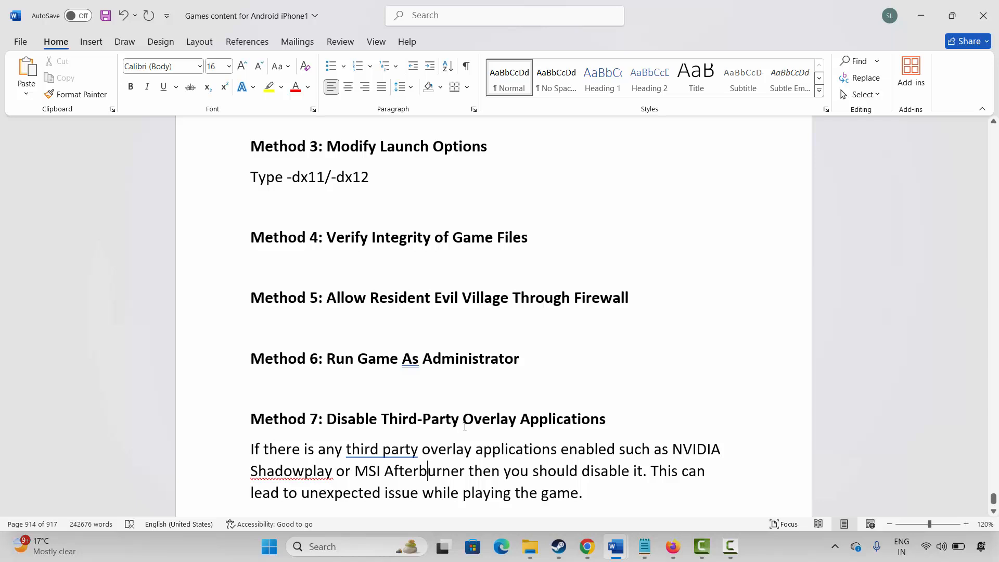
scroll(418, 435, "down", 1)
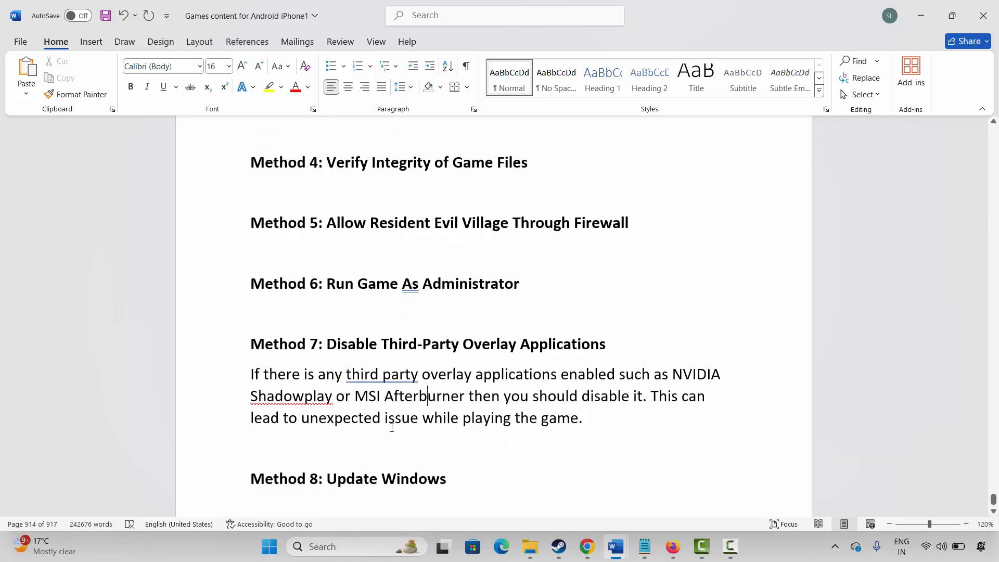
scroll(382, 425, "down", 1)
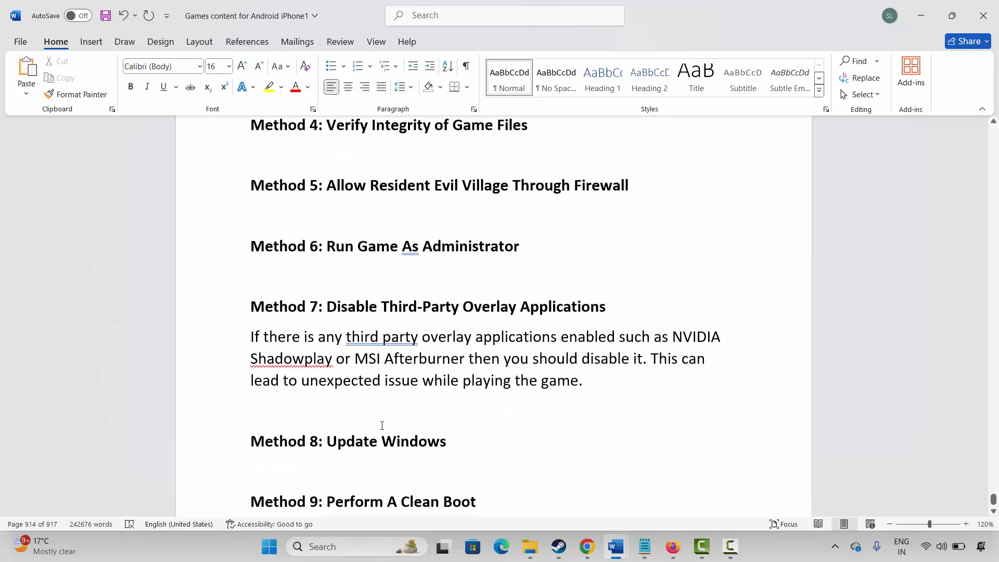
left_click(221, 453)
Step: Run a check for Windows updates from the recent Windows searches and close Settings
left_click(341, 547)
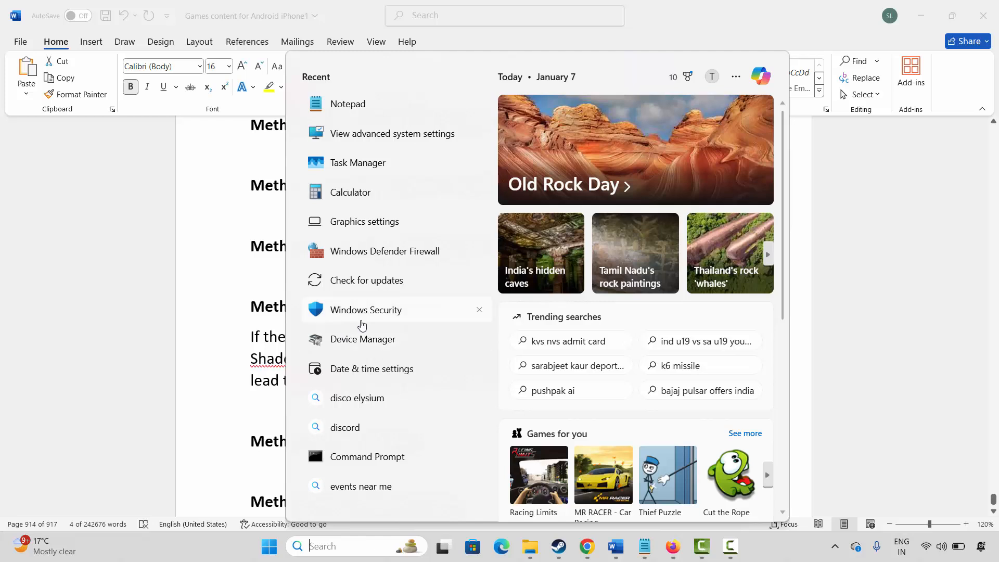
left_click(380, 293)
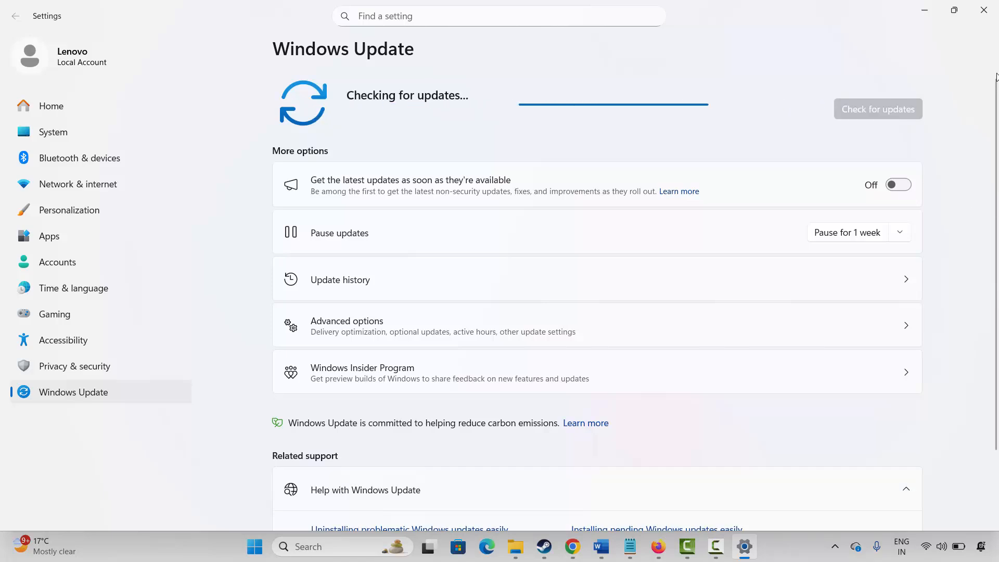
left_click(980, 16)
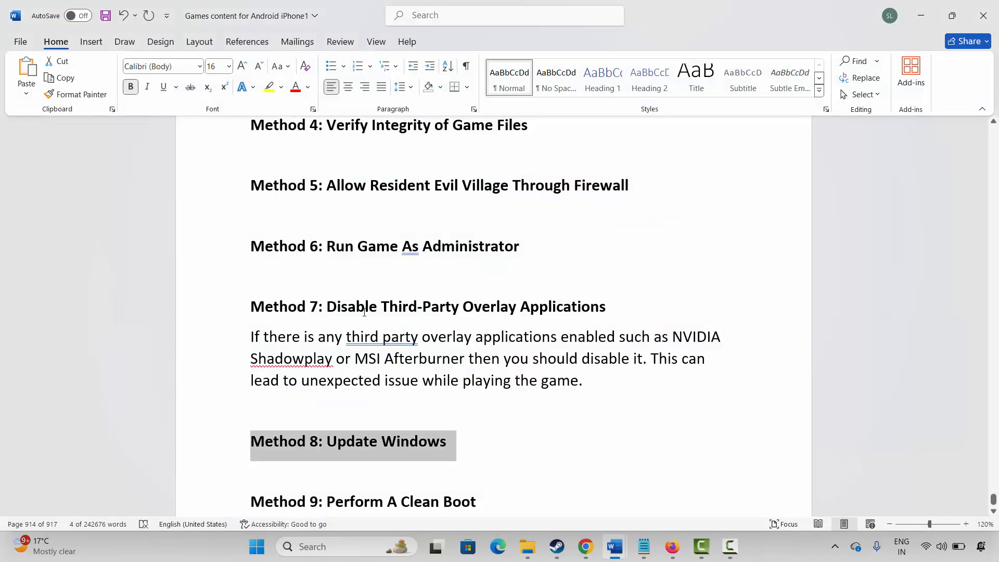
Step: Highlight the heading "Method 9: Perform A Clean Boot" and place the cursor in the blank line below it
scroll(287, 393, "down", 1)
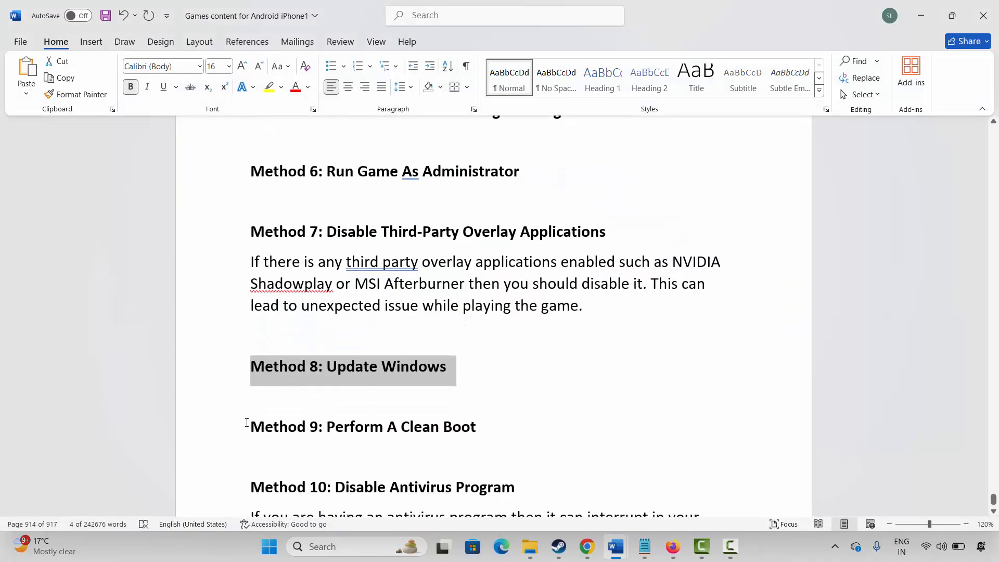
left_click(229, 433)
left_click(348, 456)
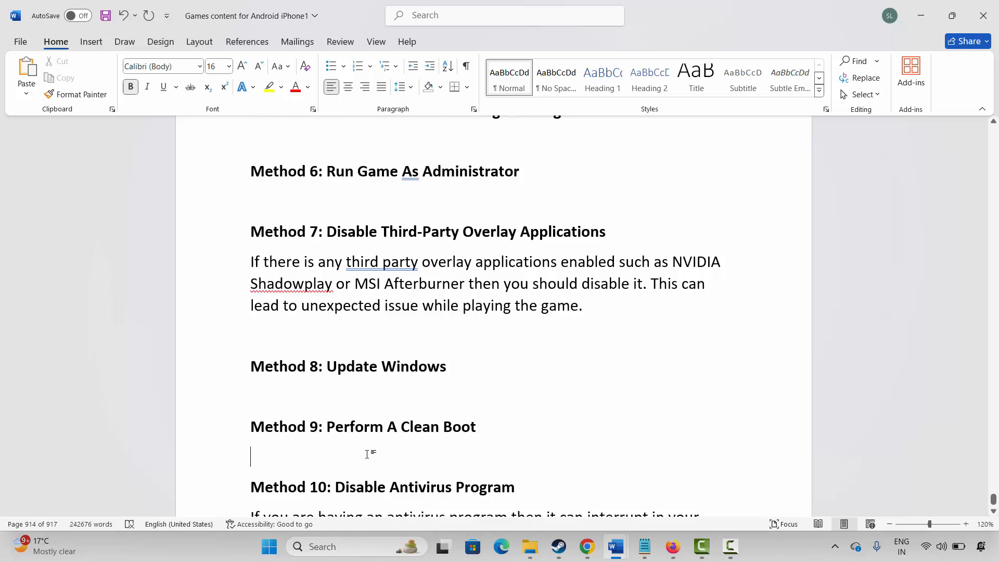
Step: Open System Configuration and hide all Microsoft services in its list of services
key("super+r")
key("Return")
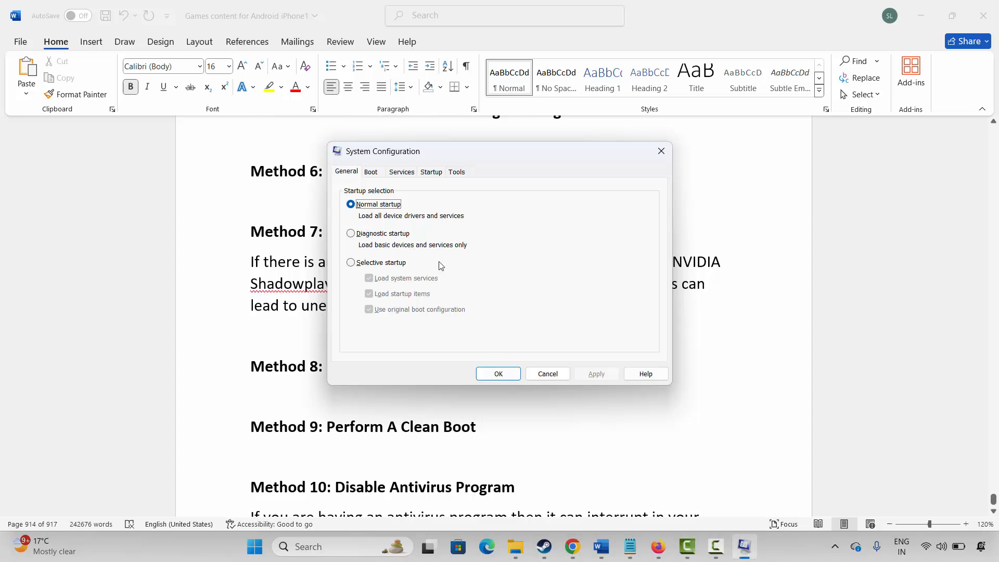
left_click(403, 174)
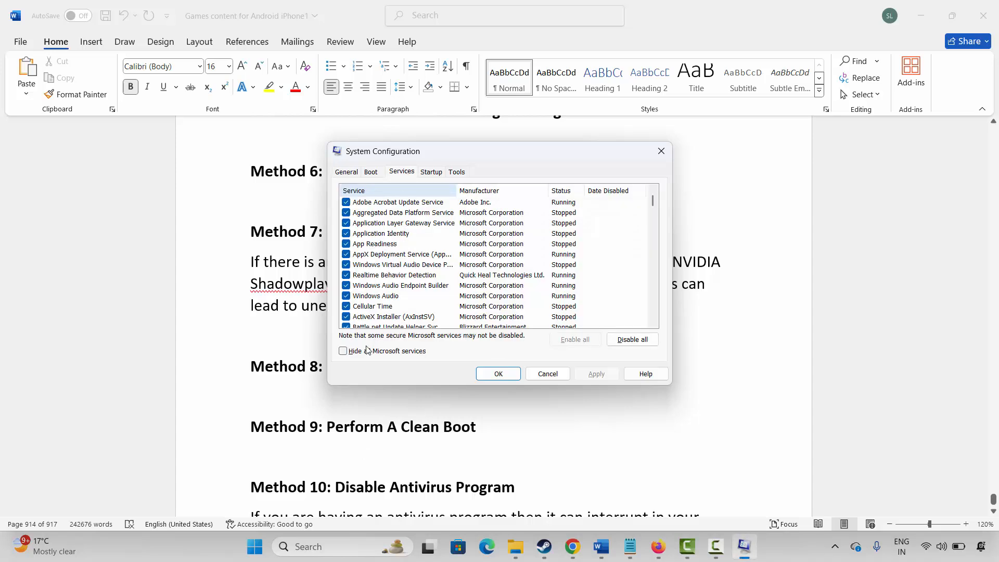
left_click(348, 354)
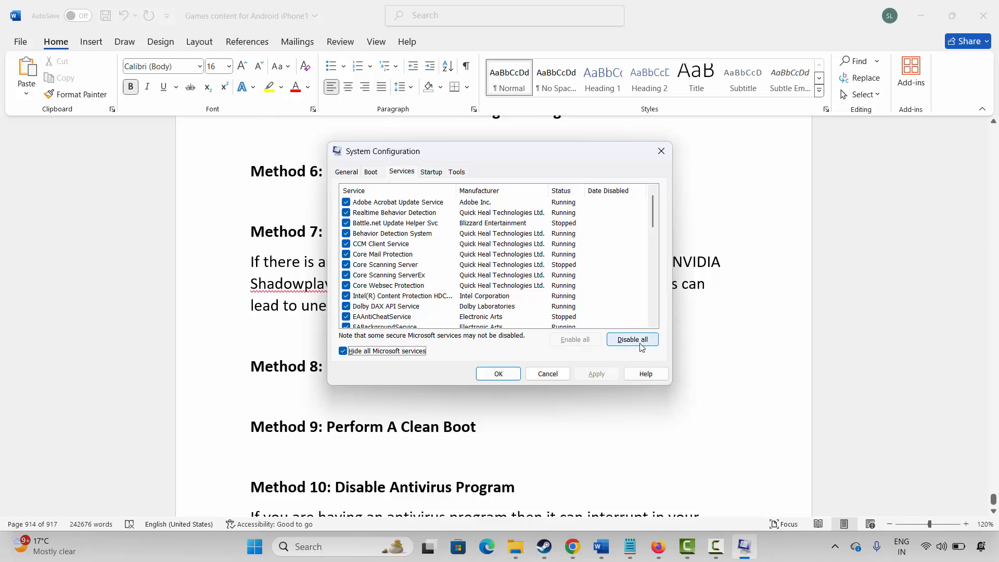
Step: Open Task Manager's startup apps from System Configuration, select RiotClientServices, and close both windows without applying changes
left_click(432, 172)
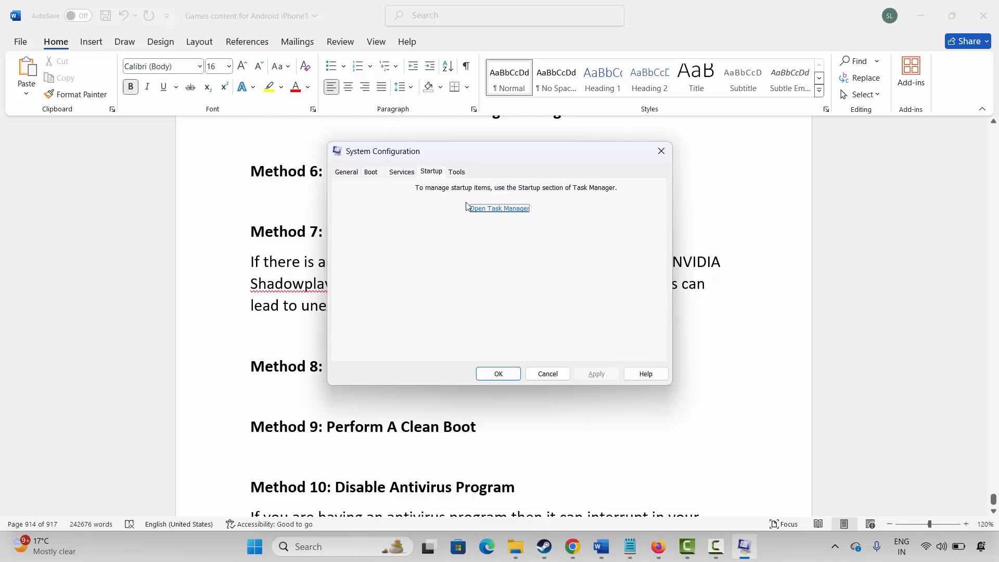
left_click(497, 209)
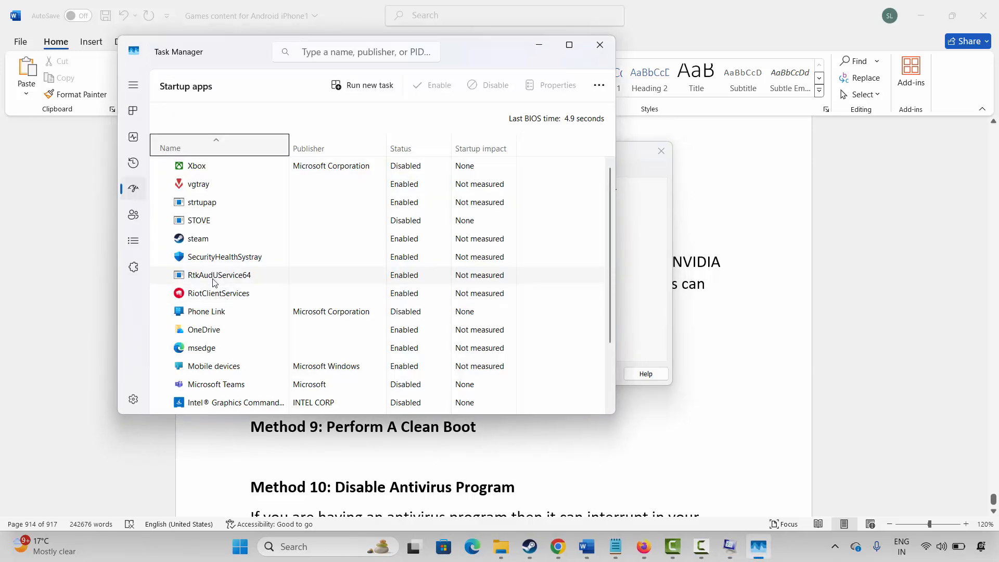
left_click(218, 293)
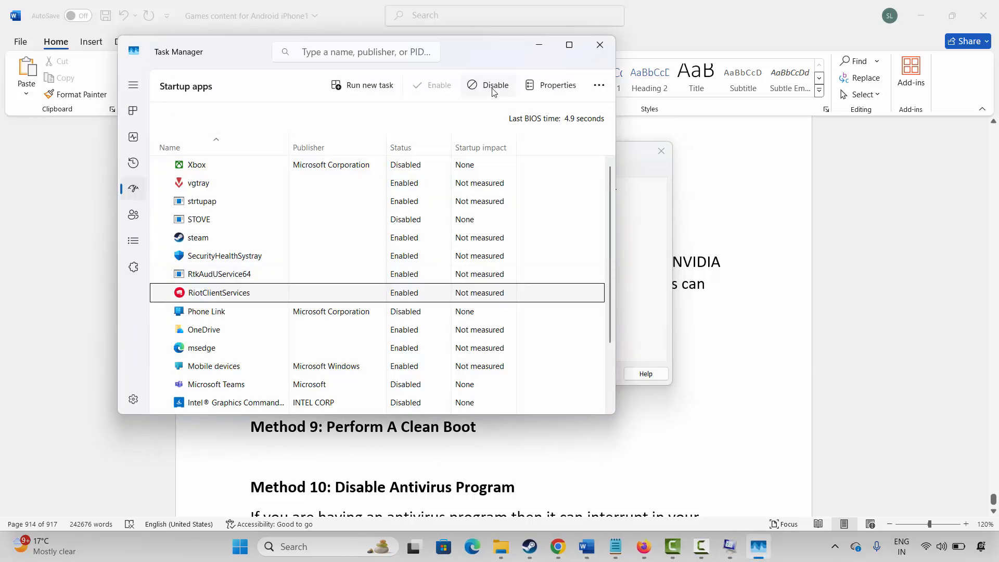
left_click(600, 44)
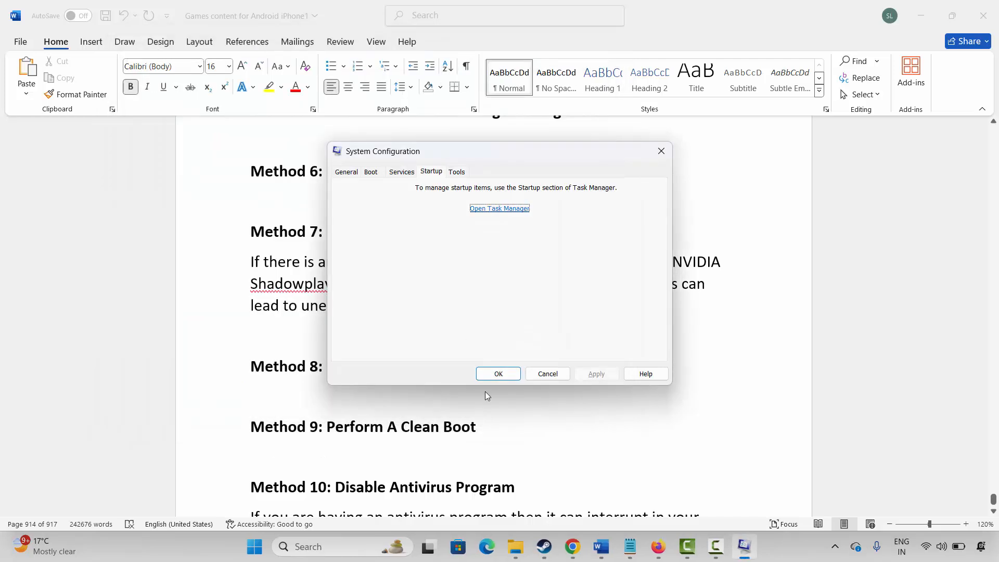
left_click(661, 151)
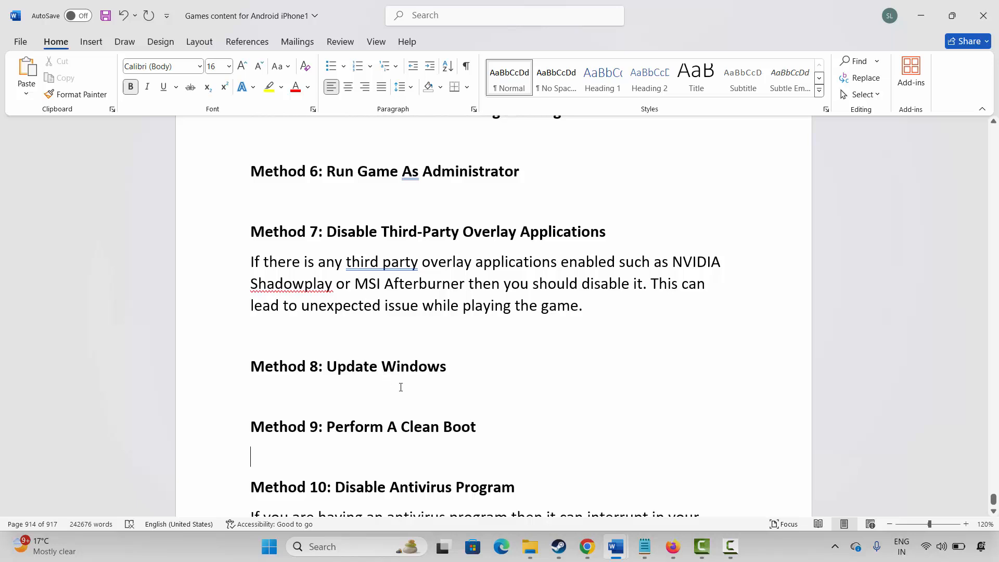
Step: Review the "Method 10: Disable Antivirus Program" section, highlighting the phrases "you are having an antivirus" and "check the settings"
scroll(400, 387, "down", 3)
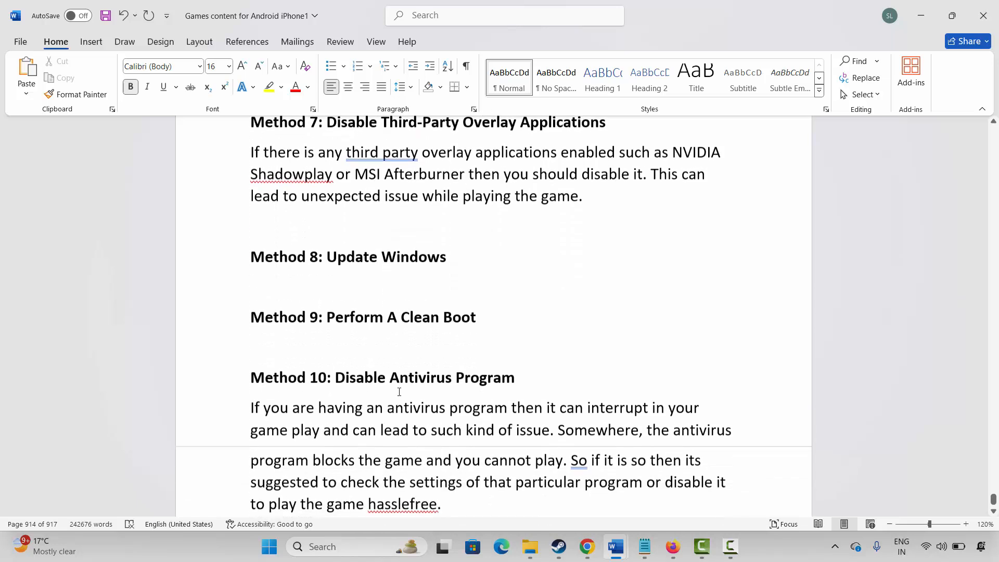
scroll(395, 395, "down", 1)
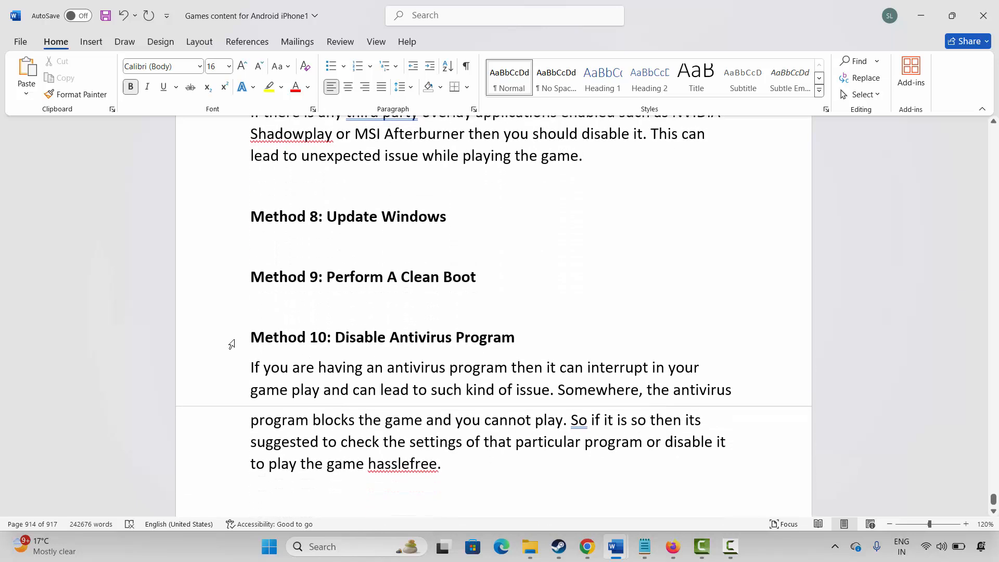
left_click(341, 392)
left_click_drag(268, 370, 448, 371)
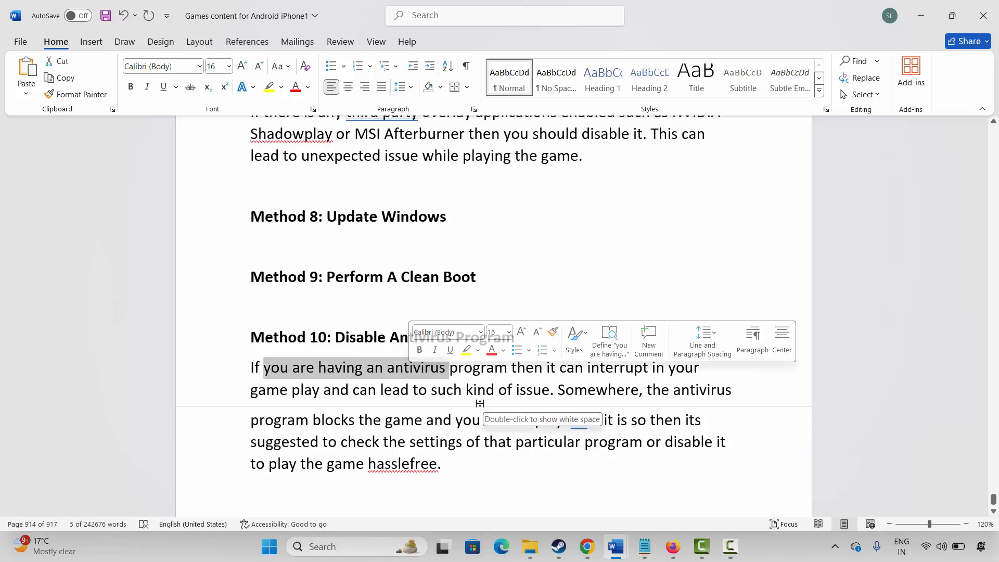
left_click(474, 397)
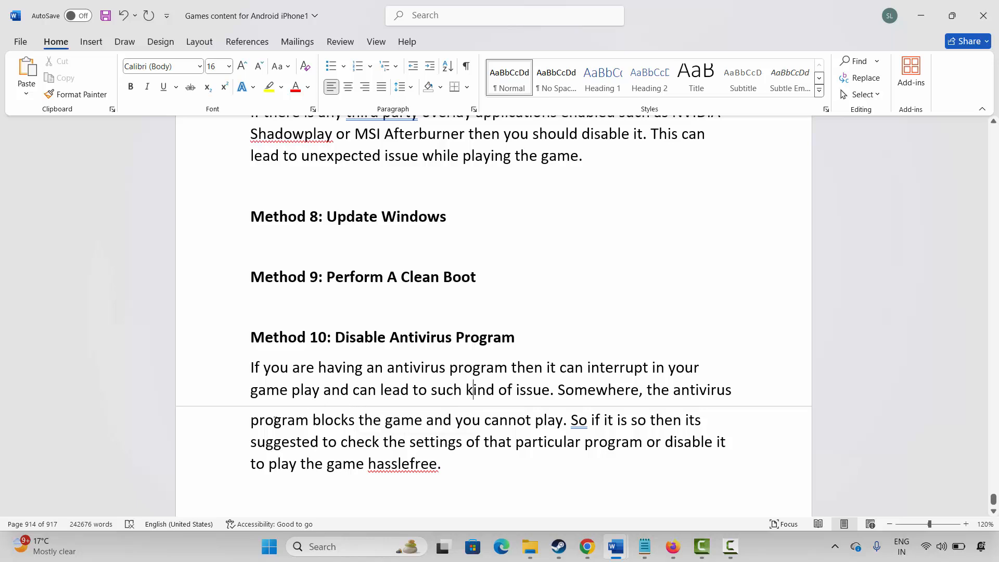
left_click_drag(251, 420, 464, 442)
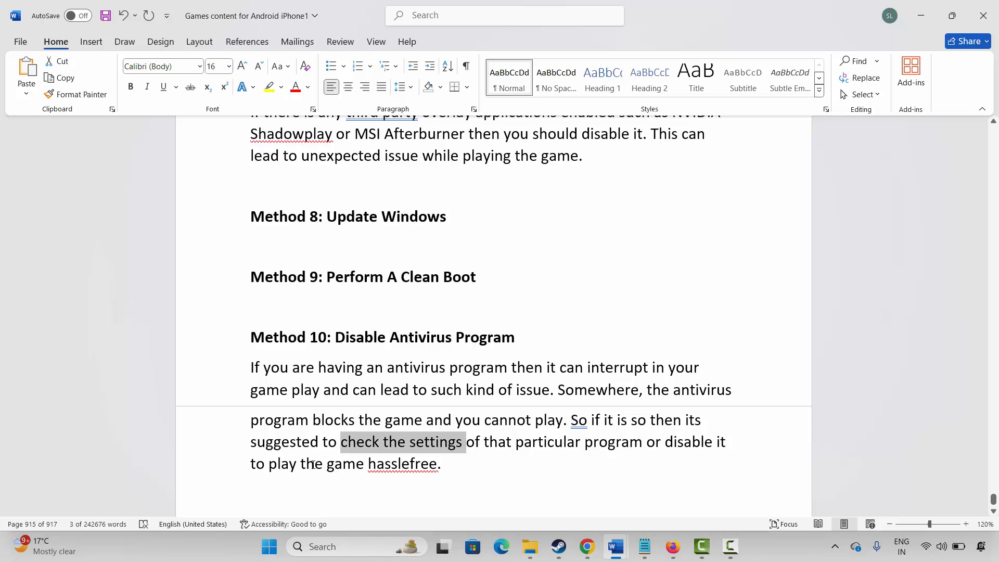
Step: Highlight the heading "Method 11: Install Visual C++" and bring the section's download link into view
scroll(332, 451, "down", 1)
scroll(224, 375, "down", 1)
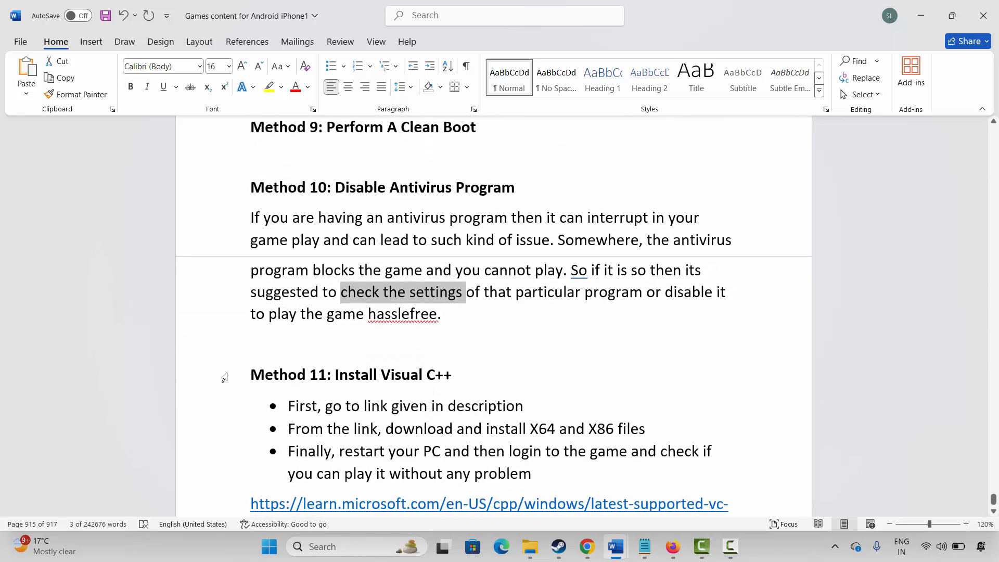
left_click(223, 376)
left_click(390, 427)
scroll(312, 422, "down", 1)
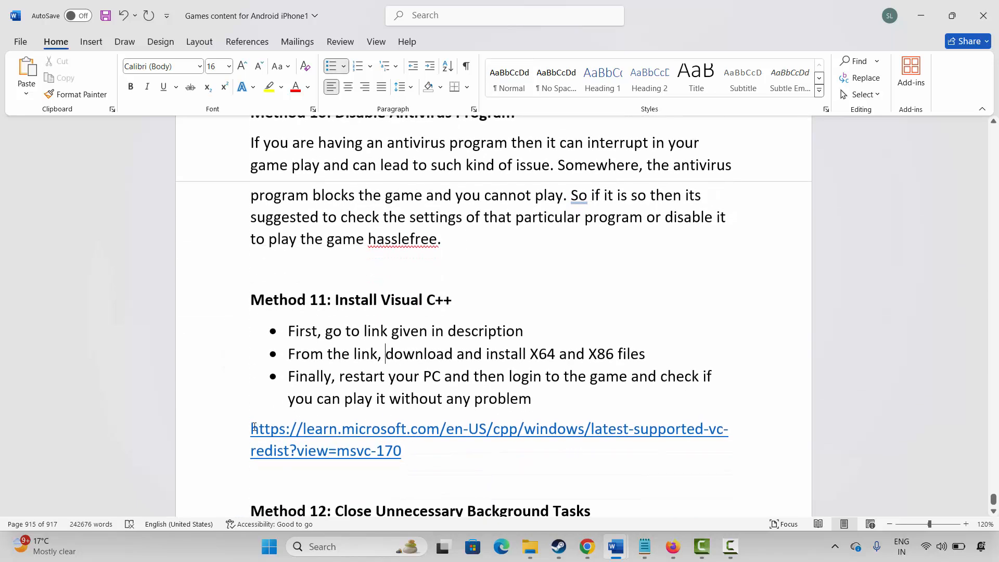
Step: Copy the Microsoft Visual C++ redistributable link under Method 11 and open it in Chrome
left_click_drag(253, 427, 404, 451)
right_click(351, 448)
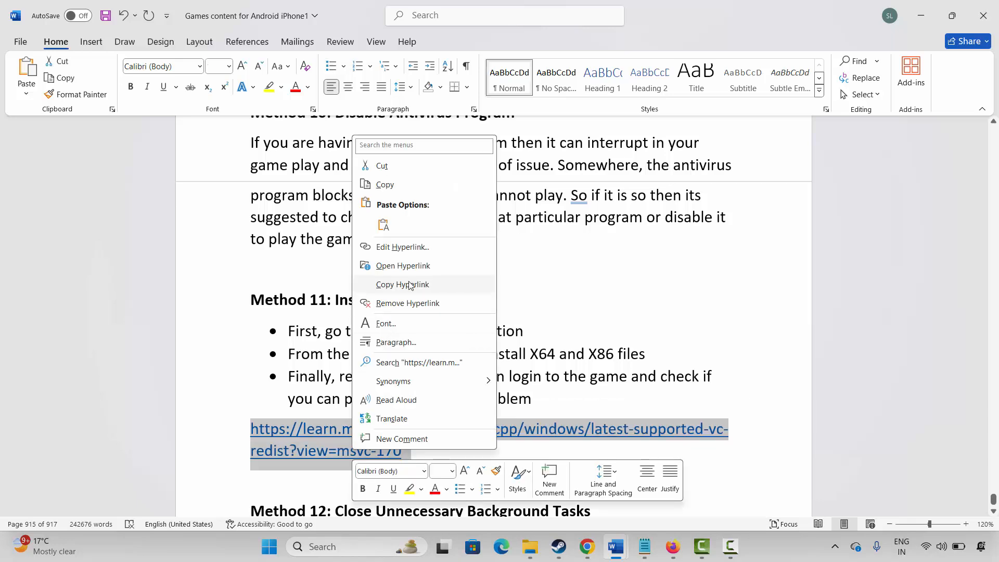
left_click(388, 185)
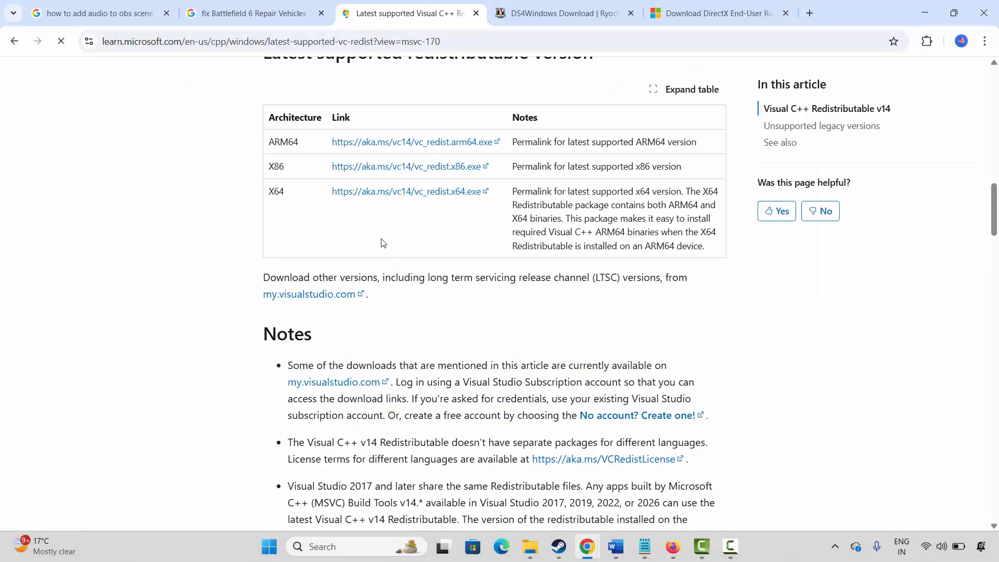
Step: Download the X86 Visual C++ v14 Redistributable, run its setup to repair the installation, and close the installer
scroll(382, 250, "up", 5)
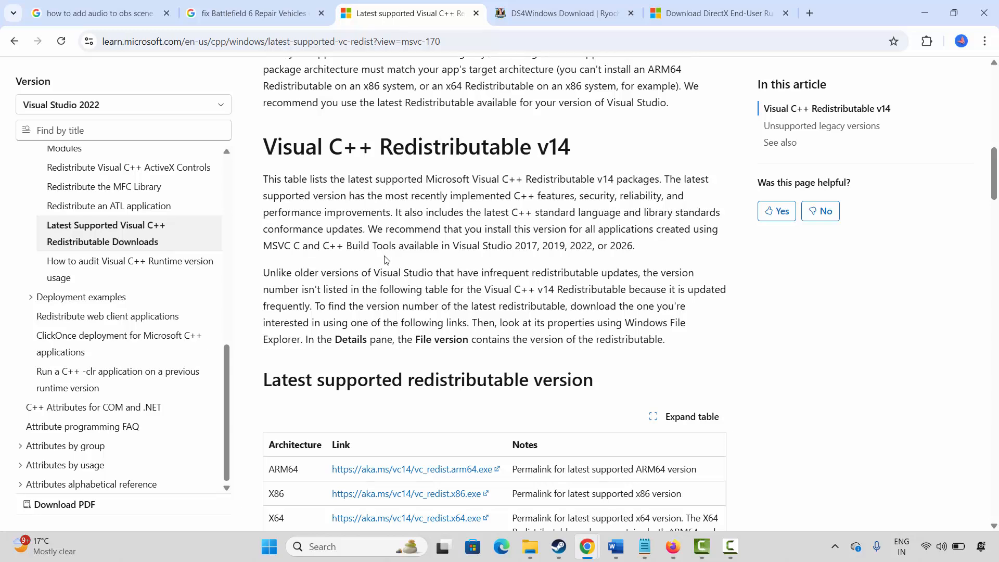
scroll(383, 255, "down", 5)
left_click(421, 170)
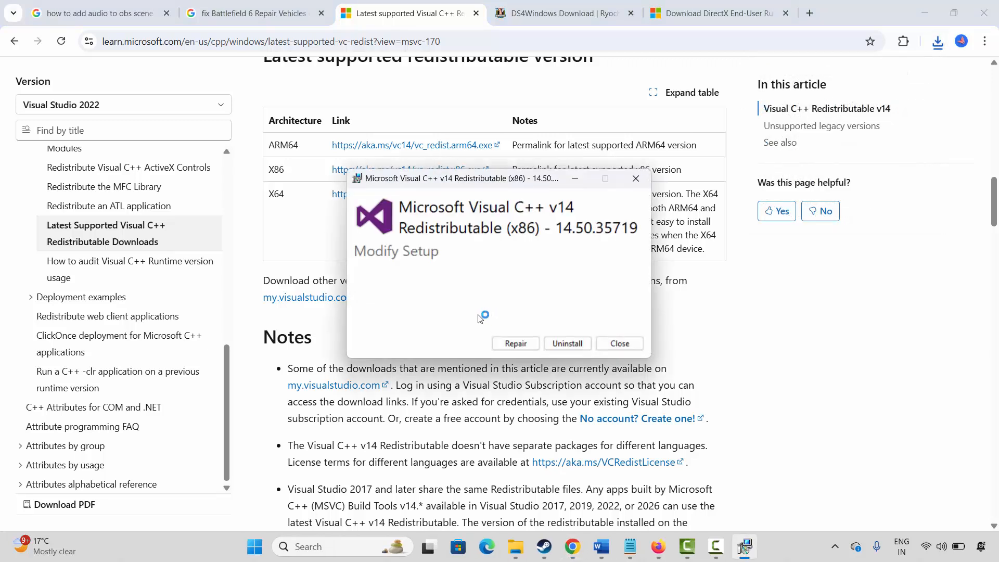
left_click(515, 344)
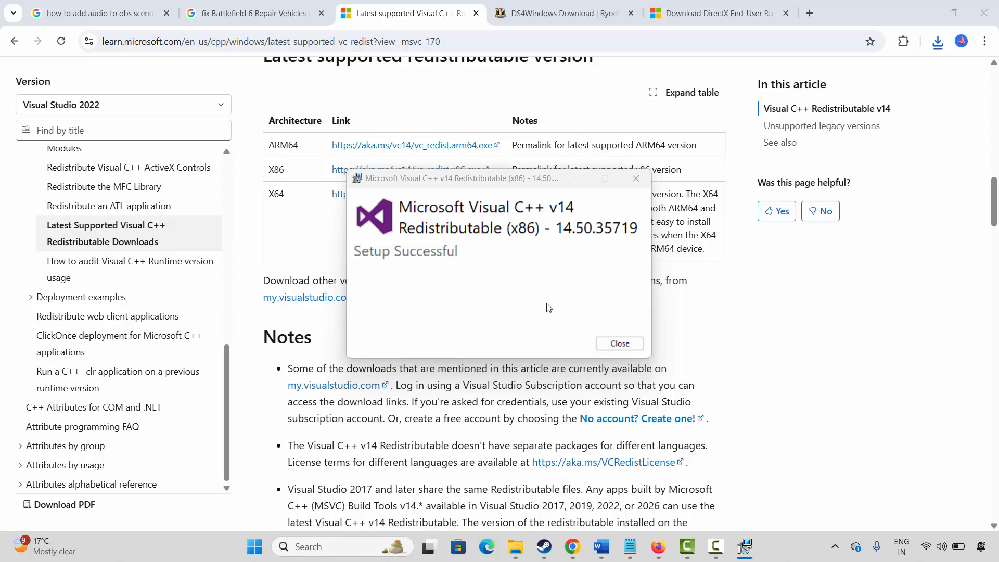
left_click(619, 343)
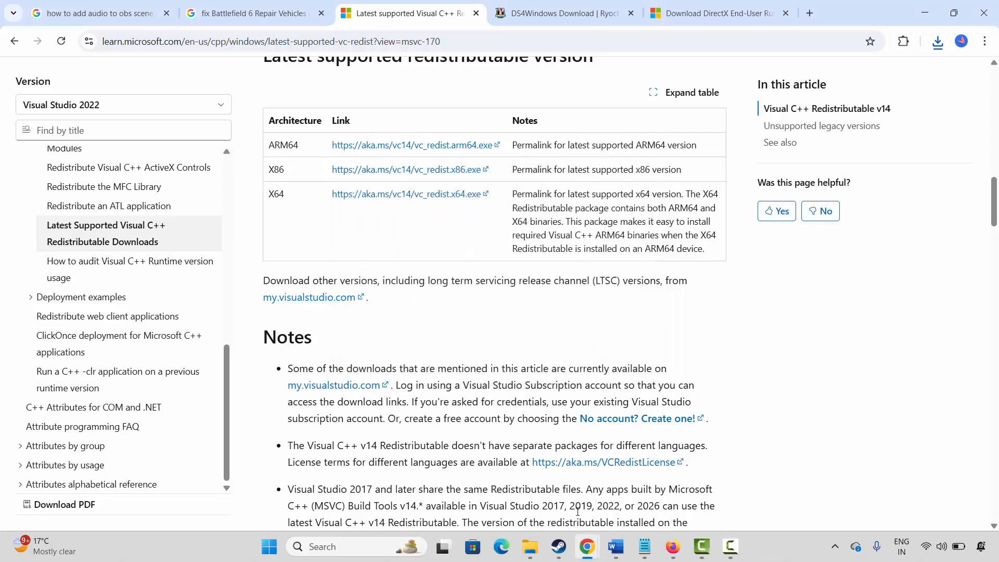
Step: Switch back to Word and highlight the heading "Method 12: Close Unnecessary Background Tasks"
mouse_move(614, 549)
left_click(656, 489)
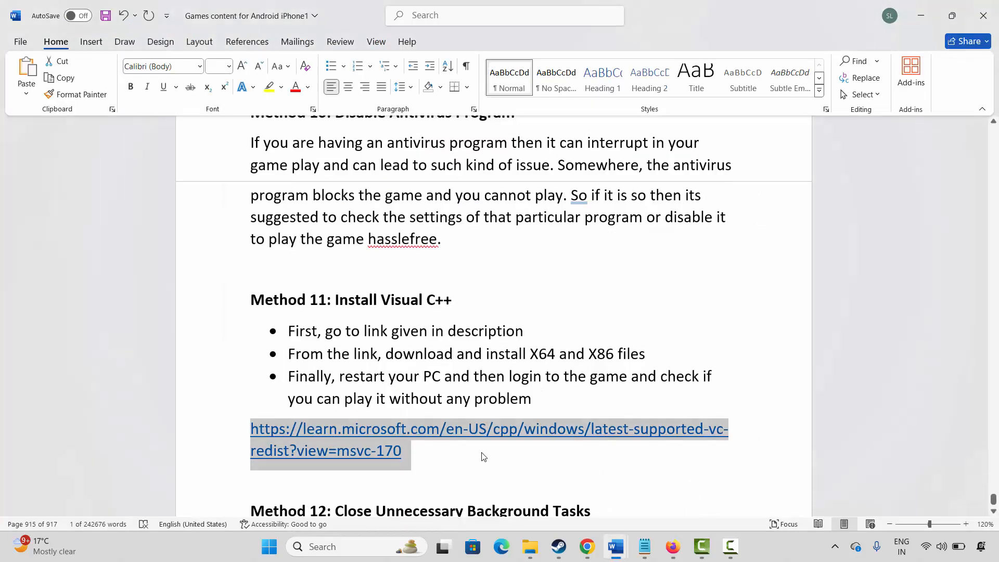
scroll(416, 407, "down", 3)
left_click(223, 451)
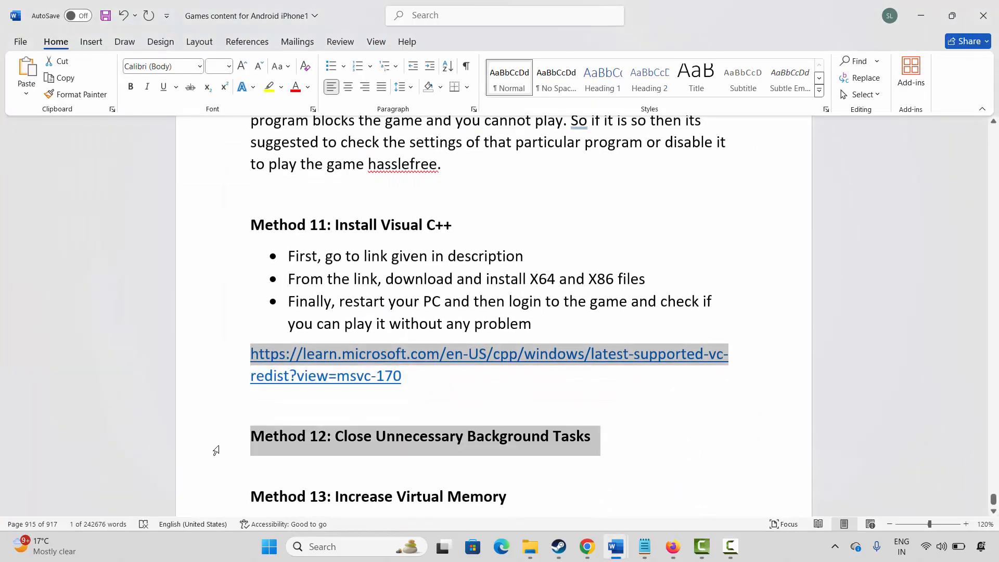
left_click(382, 468)
Step: Open Task Manager, end the EA task with the orange icon among the background processes, and close Task Manager
left_click(359, 554)
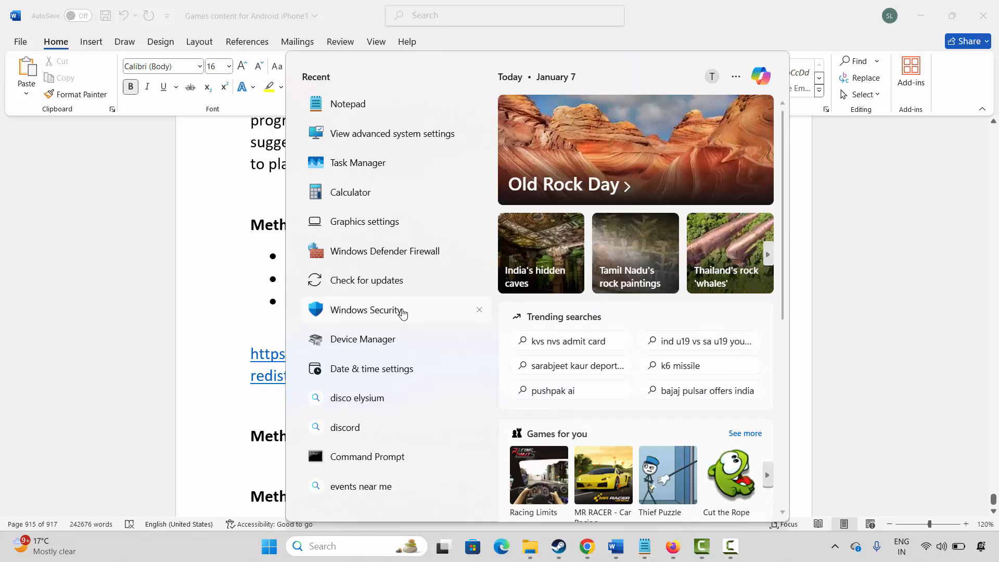
left_click(364, 161)
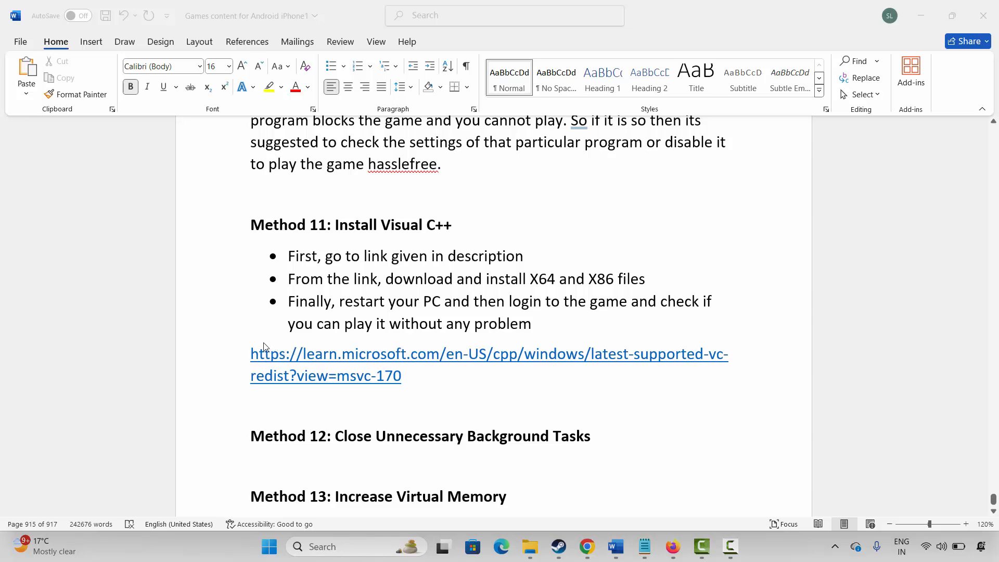
scroll(213, 303, "down", 1)
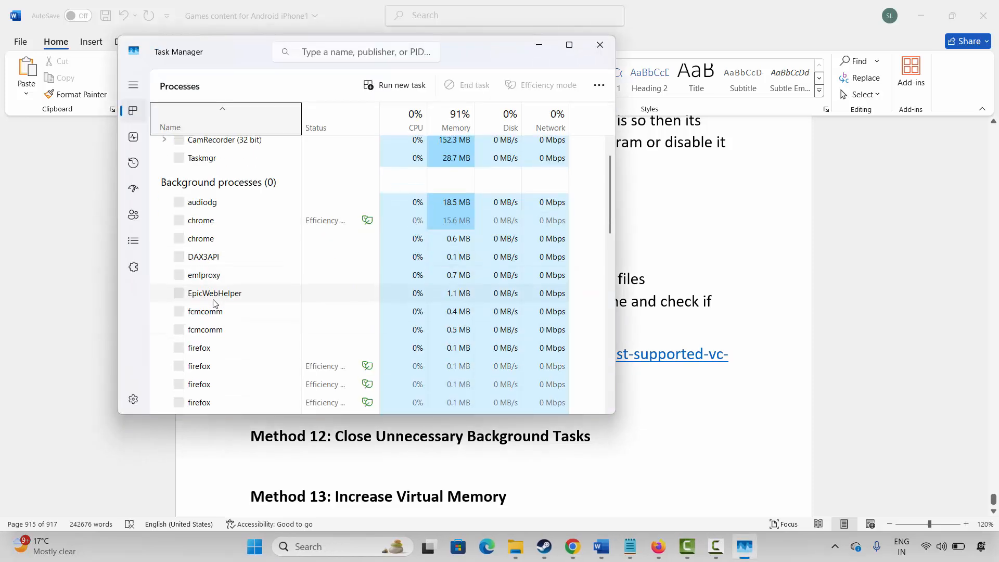
scroll(227, 305, "down", 1)
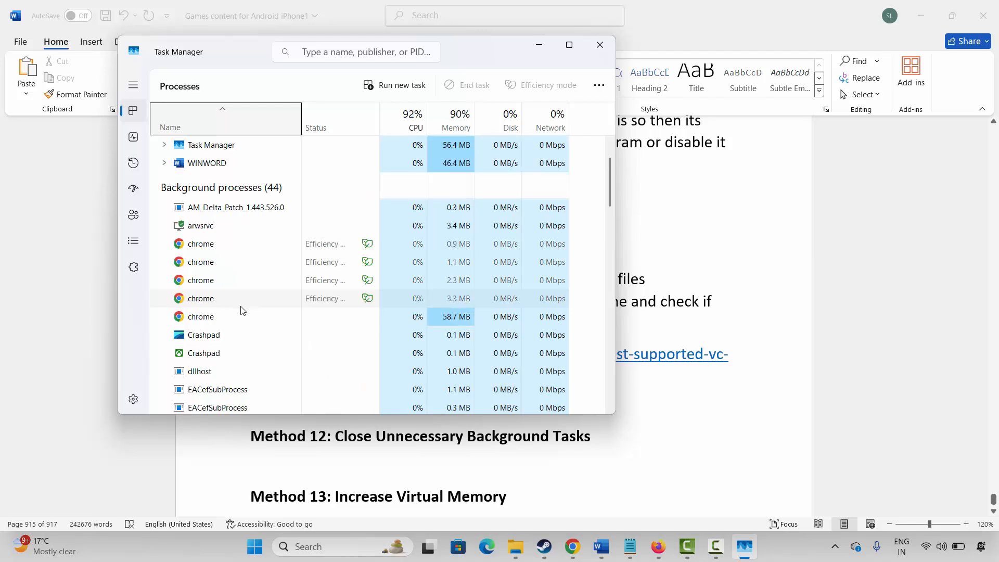
scroll(241, 310, "down", 5)
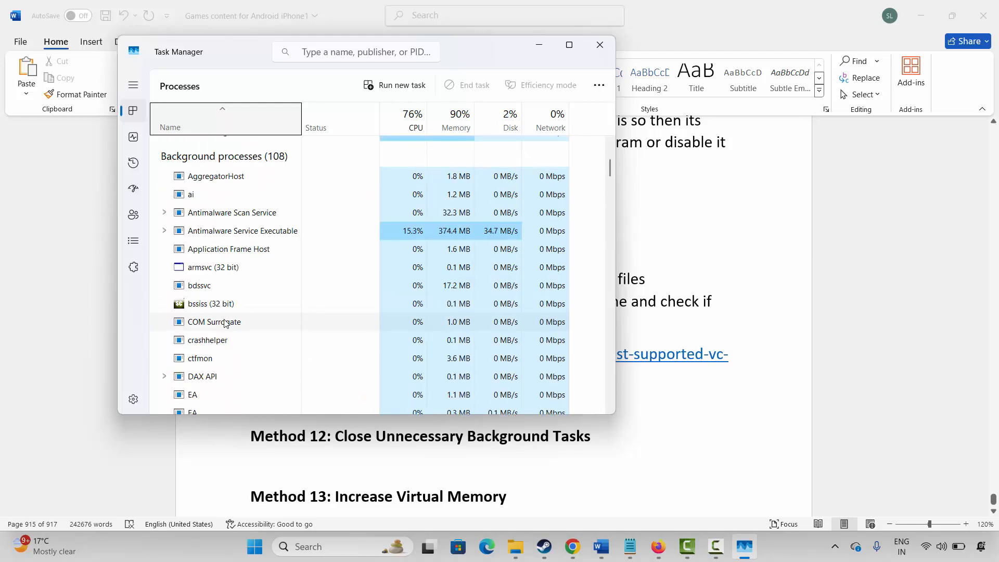
scroll(227, 325, "down", 3)
scroll(227, 331, "down", 1)
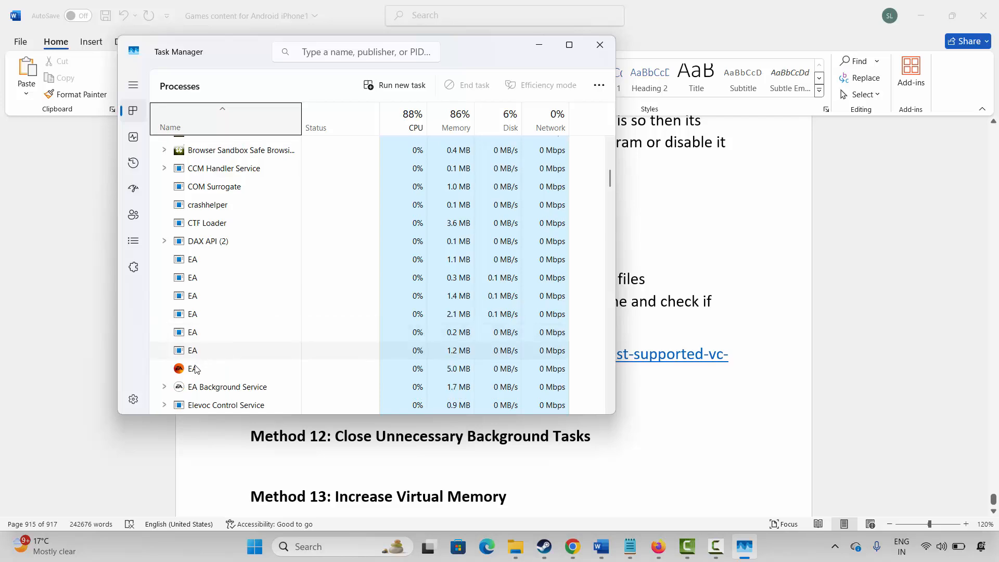
right_click(196, 368)
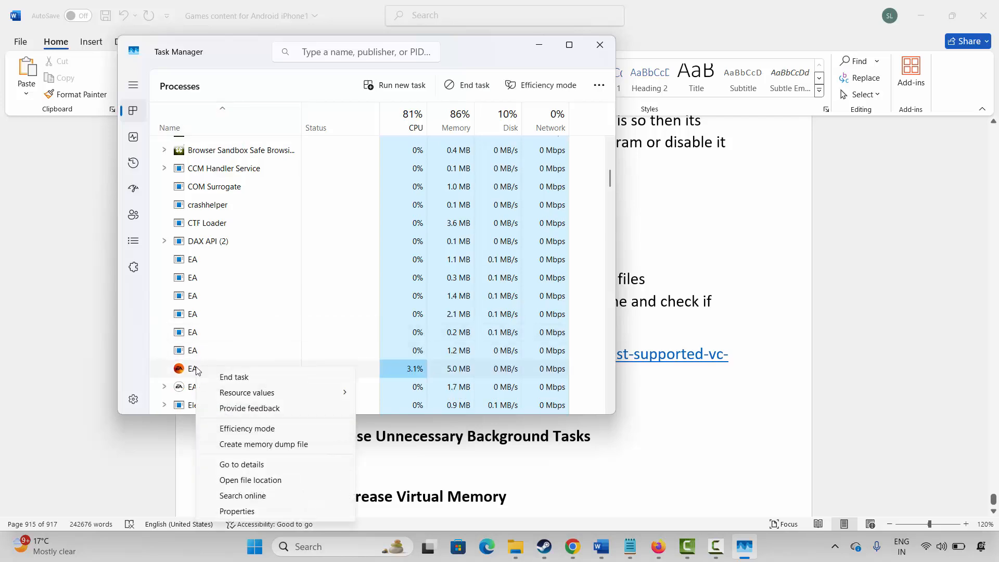
left_click(235, 378)
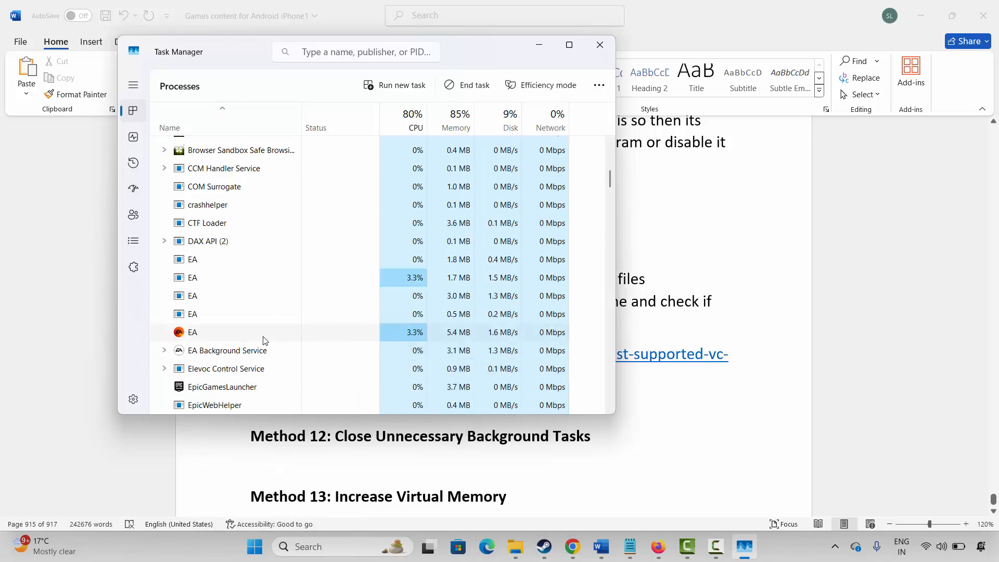
left_click(600, 44)
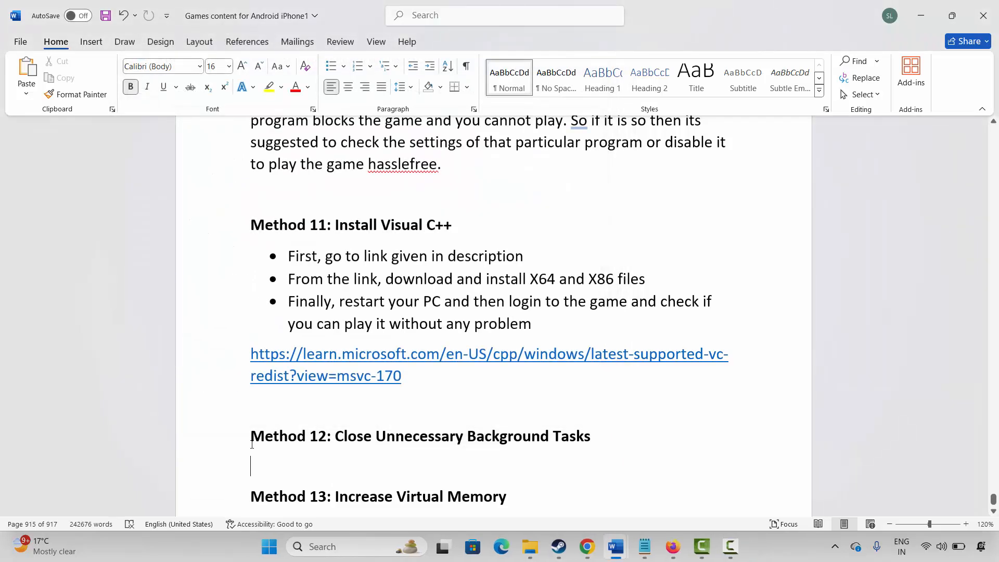
Step: Highlight the heading "Method 13: Increase Virtual Memory" in the Word document
scroll(244, 439, "down", 1)
scroll(227, 444, "up", 1)
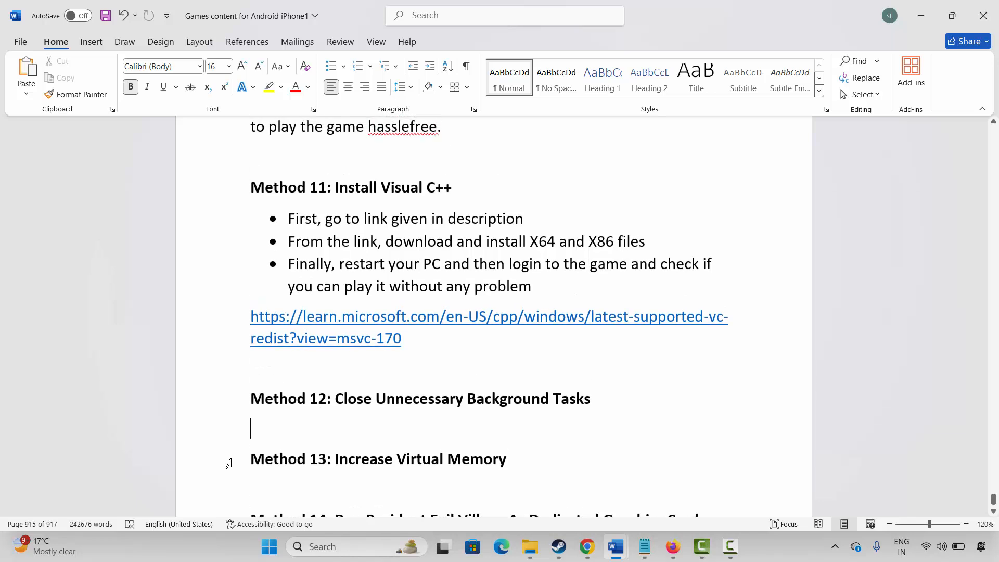
left_click(225, 461)
Step: Open the Virtual Memory settings from the advanced performance options of the advanced system settings
left_click(344, 546)
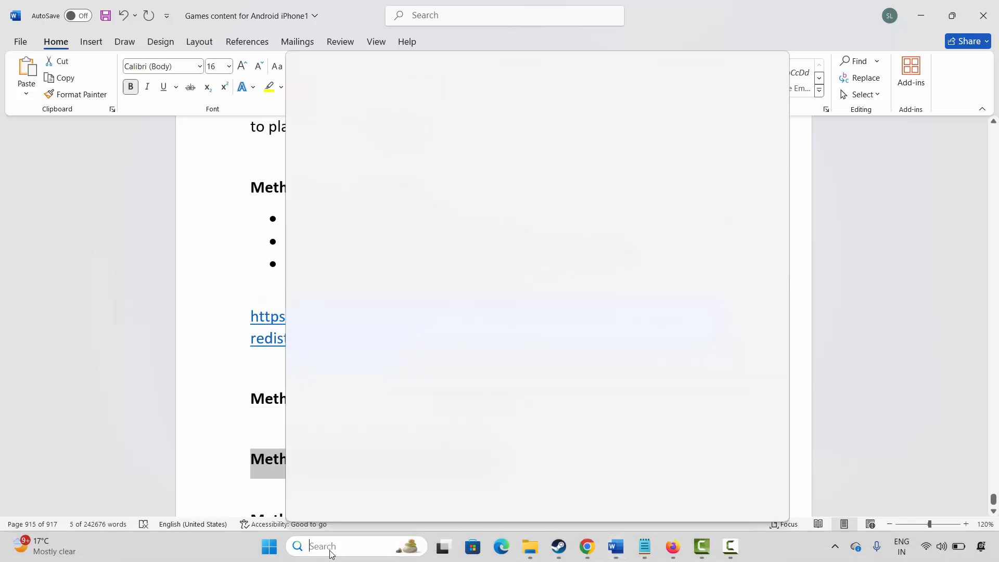
left_click(399, 136)
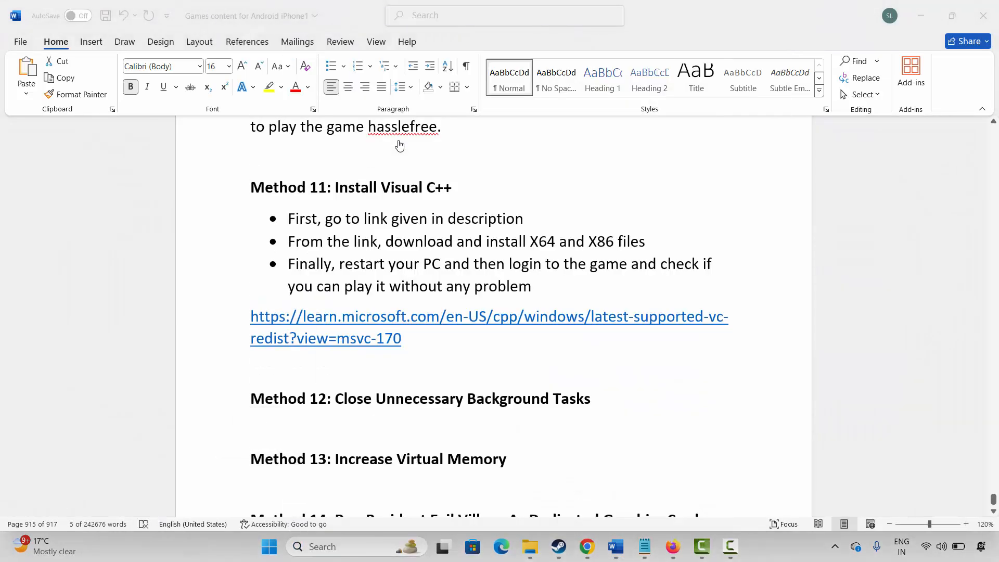
left_click(371, 220)
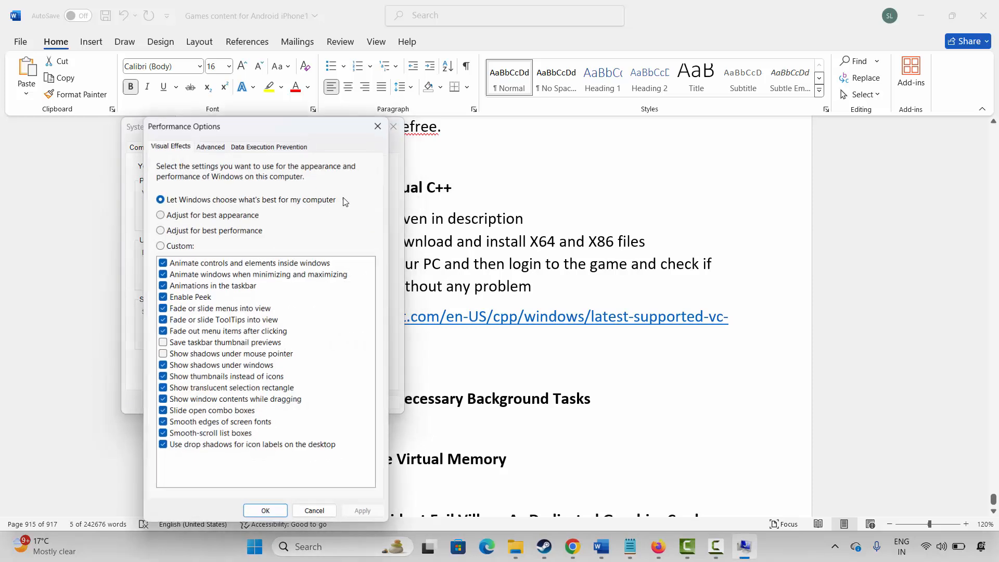
left_click(210, 145)
left_click(352, 326)
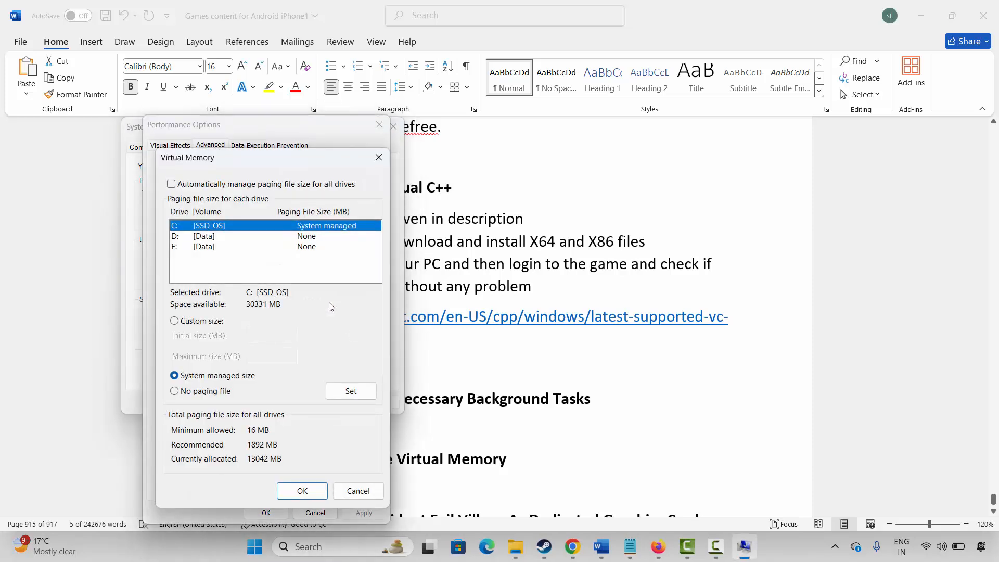
Step: Enter a custom paging file size for drive C: with initial size 12288 MB and maximum 24576 MB, and close the dialogs without applying
left_click(213, 237)
left_click(213, 247)
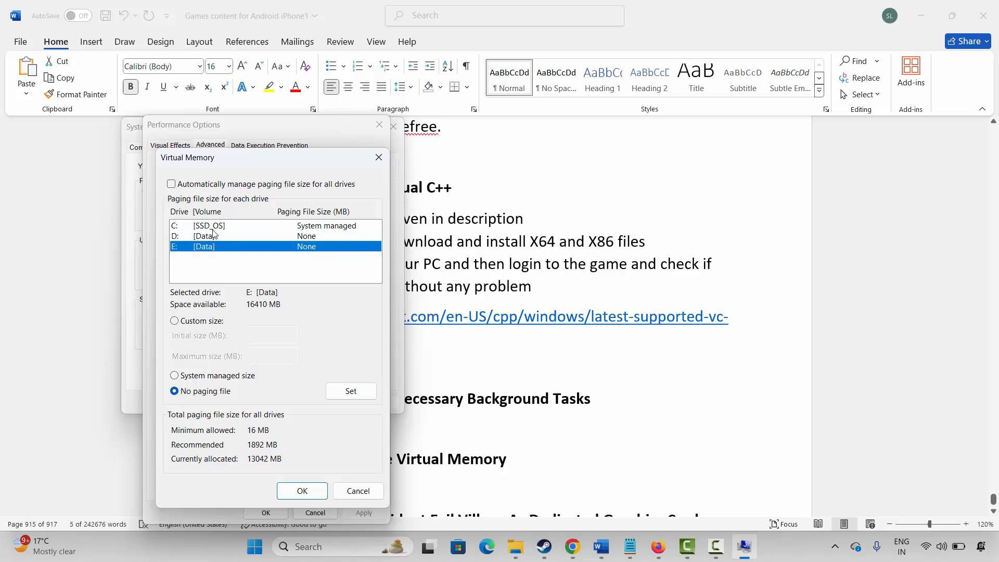
left_click(212, 229)
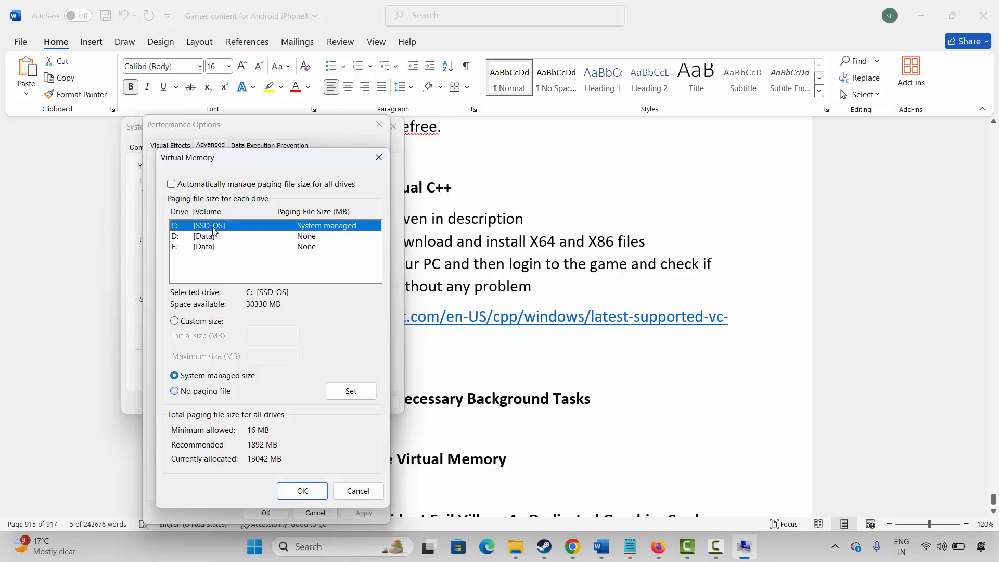
left_click(175, 321)
left_click(275, 335)
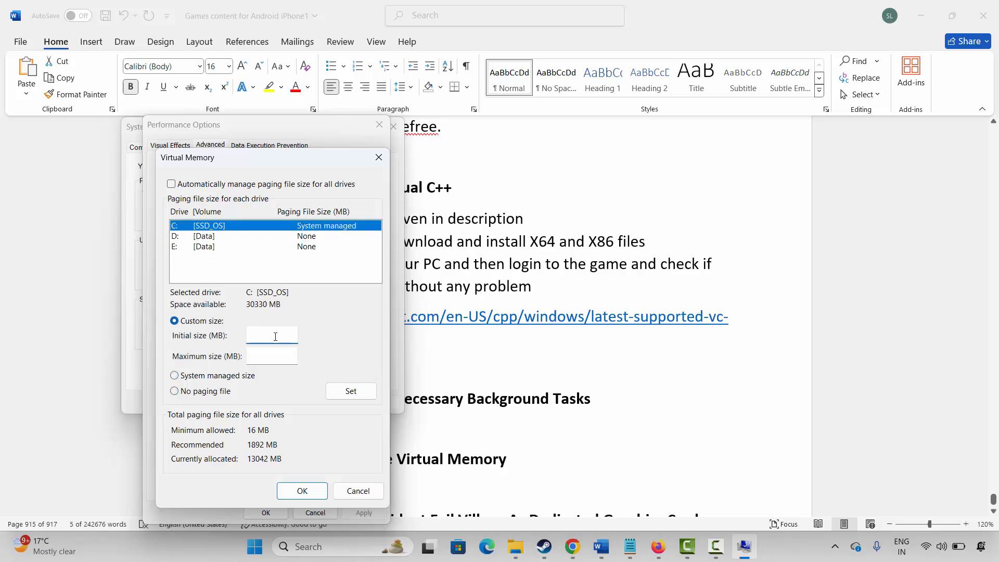
type("12288")
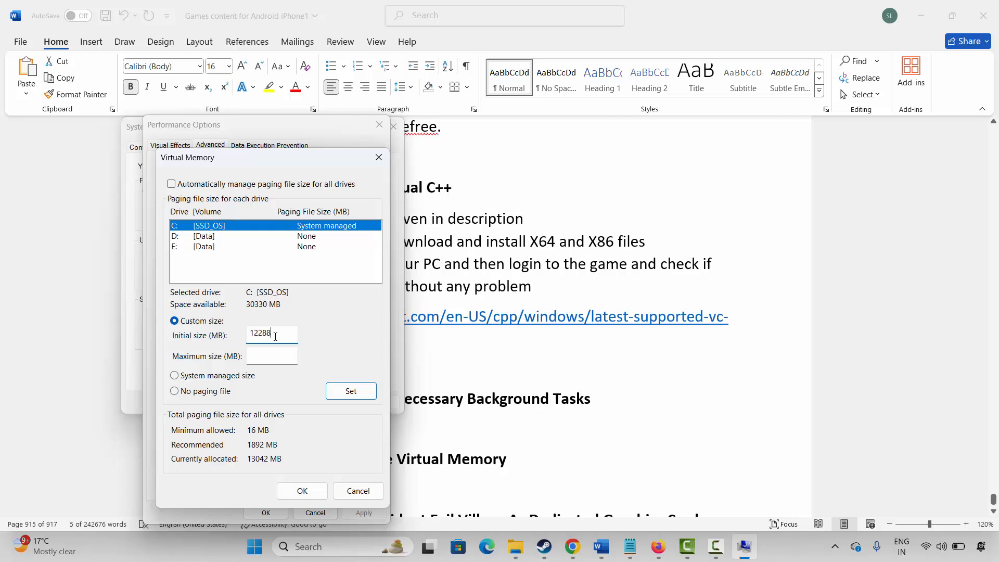
key("Tab")
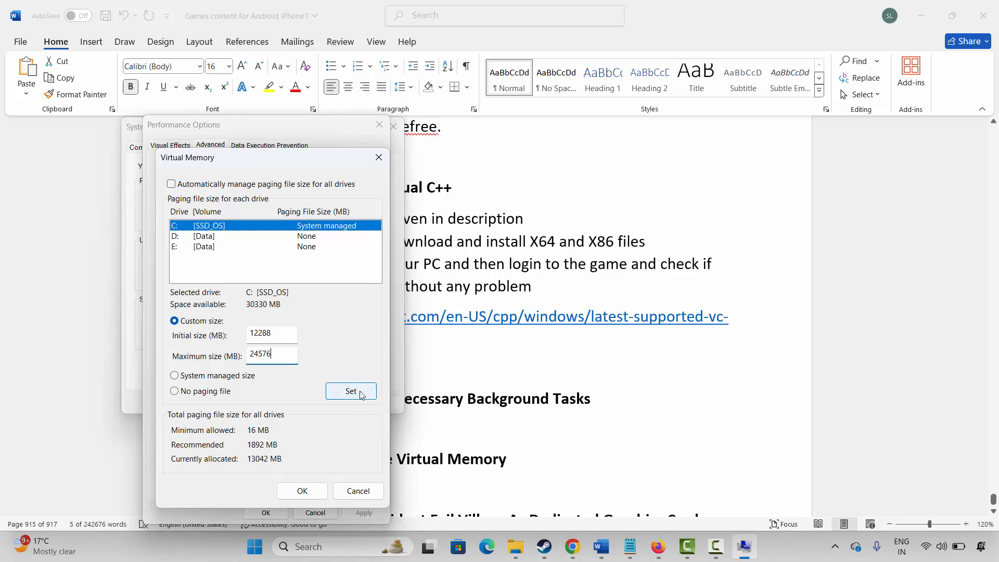
left_click(379, 157)
left_click(382, 129)
left_click(393, 129)
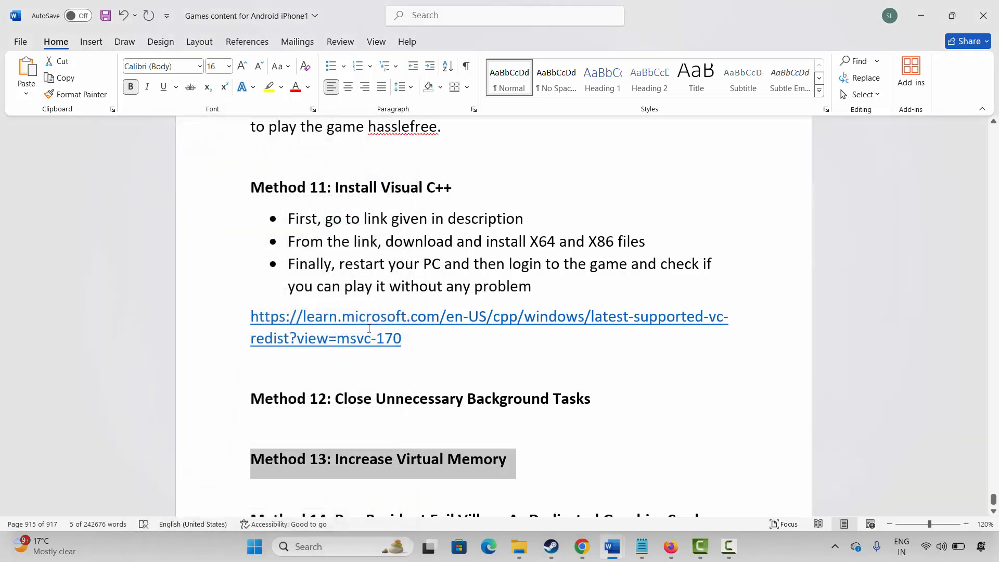
Step: Highlight the heading "Method 14: Run Resident Evil Village As Dedicated Graphics Card" and clear the selection
scroll(357, 380, "down", 1)
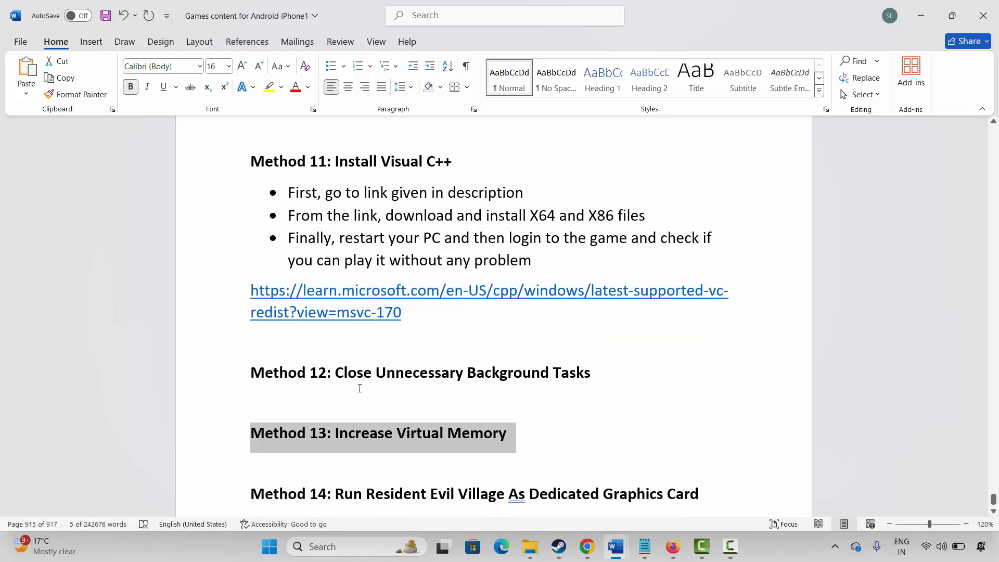
left_click(208, 485)
left_click(361, 495)
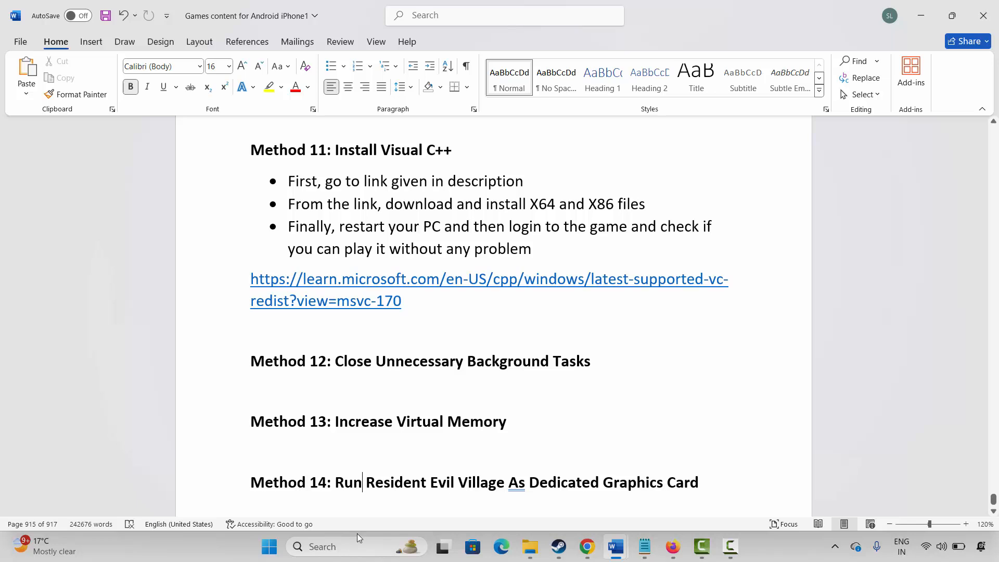
Step: Open Windows Graphics settings and add re8GEdemo.exe from the Resident Evil Village demo folder under steamapps\common as a desktop app
left_click(358, 546)
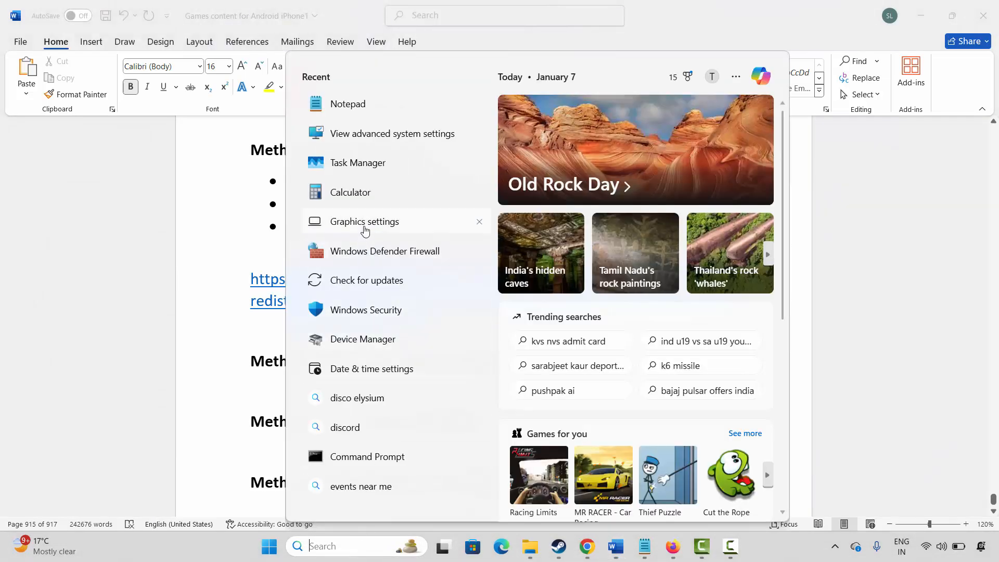
left_click(387, 223)
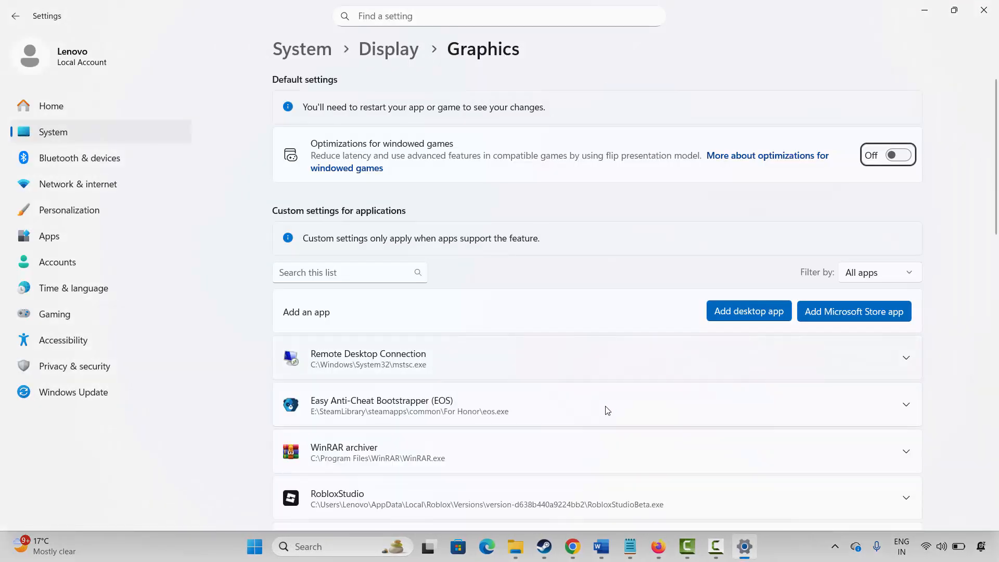
scroll(607, 415, "down", 4)
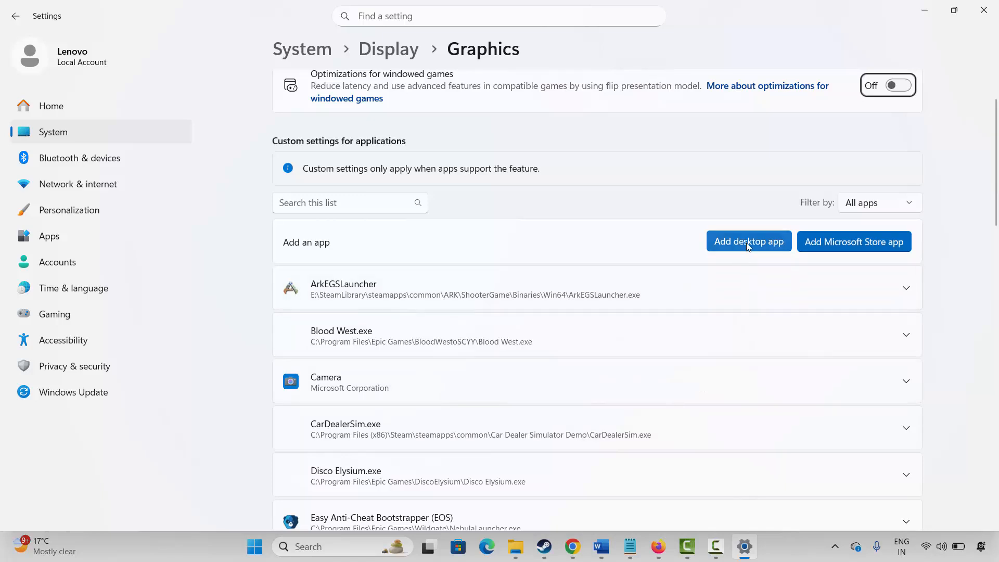
left_click(748, 242)
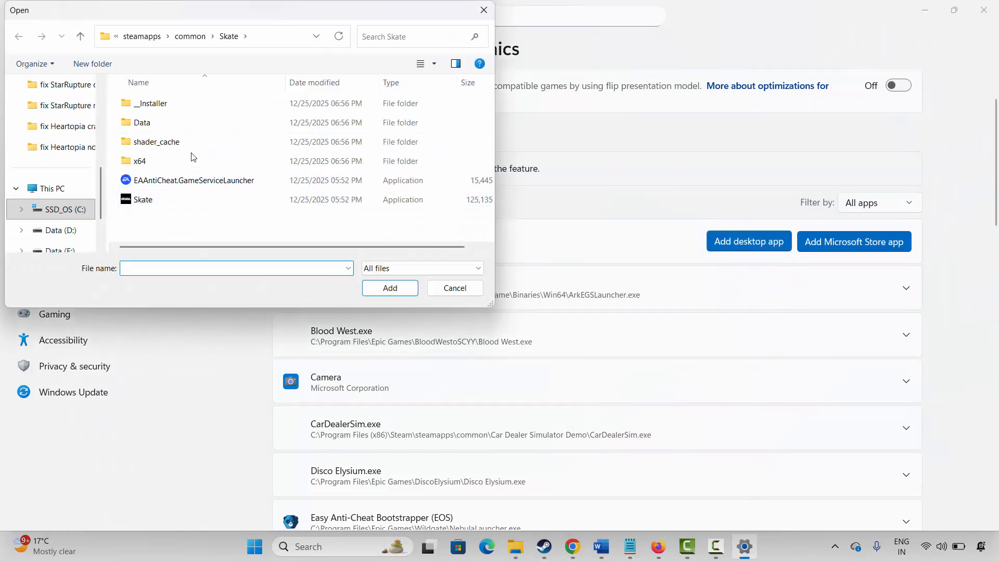
left_click(149, 38)
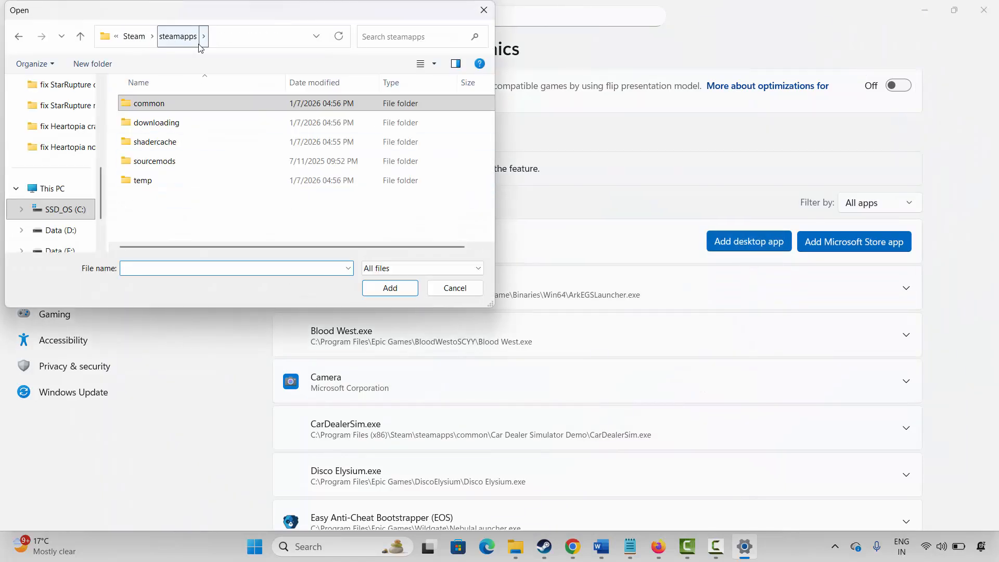
double_click(159, 102)
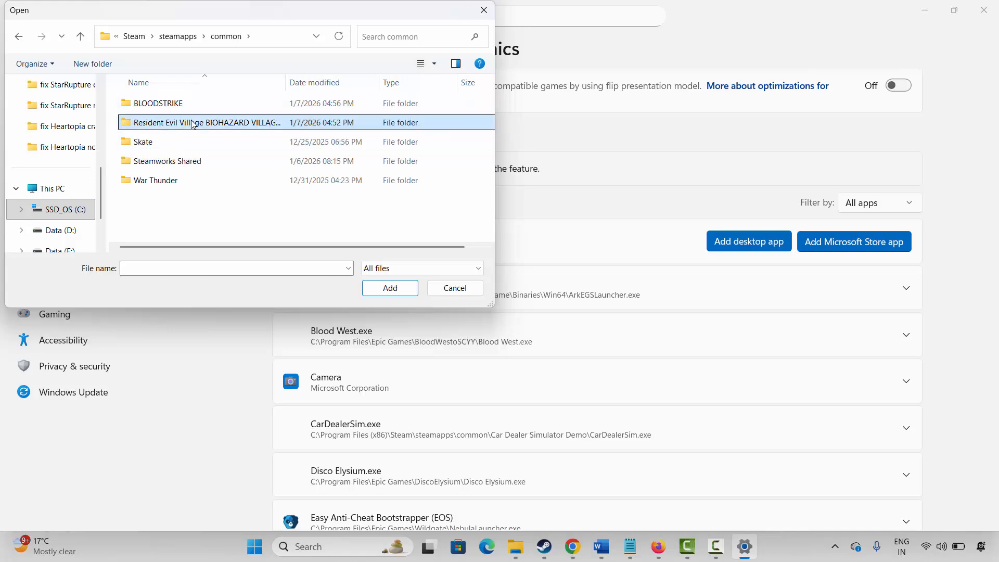
double_click(188, 121)
left_click(164, 143)
left_click(393, 287)
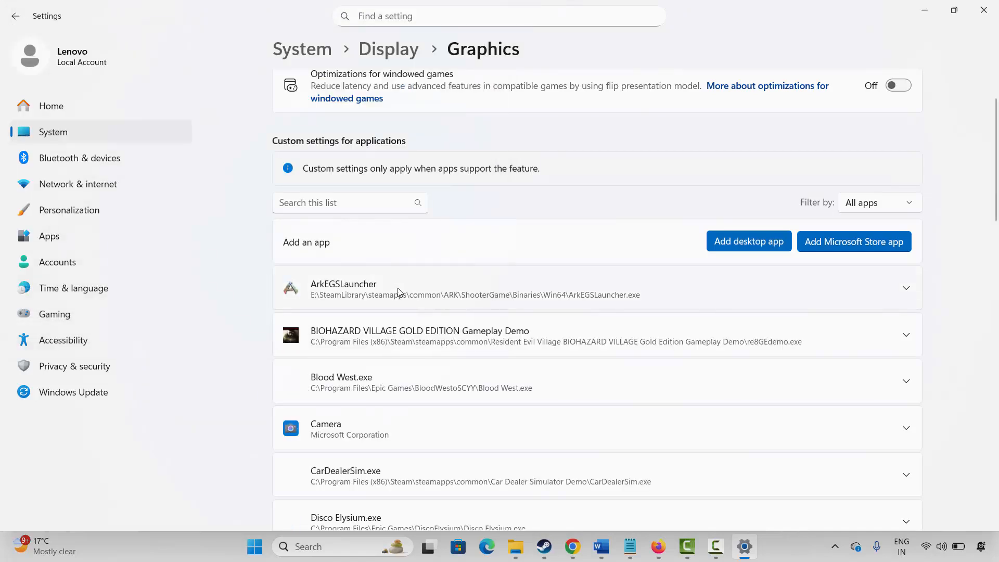
Step: Set the GPU preference of BIOHAZARD VILLAGE GOLD EDITION Gameplay Demo to High Performance (Intel(R) UHD Graphics) and close Settings
left_click(908, 339)
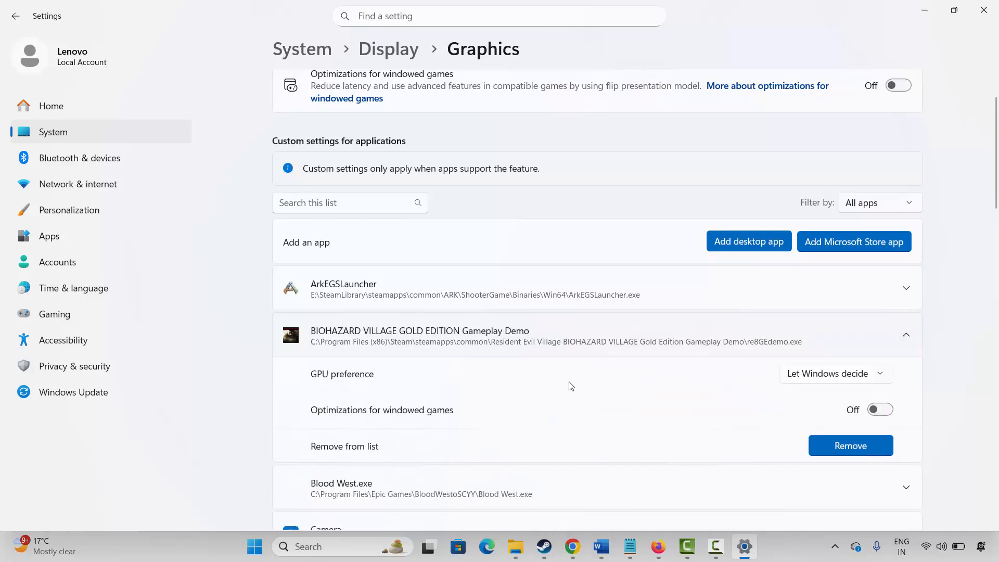
left_click(814, 380)
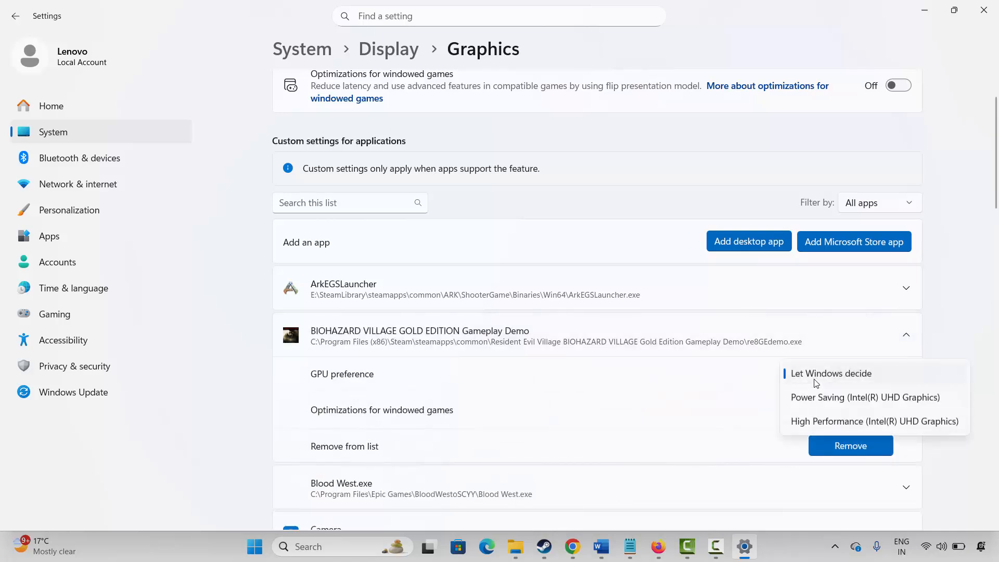
left_click(829, 420)
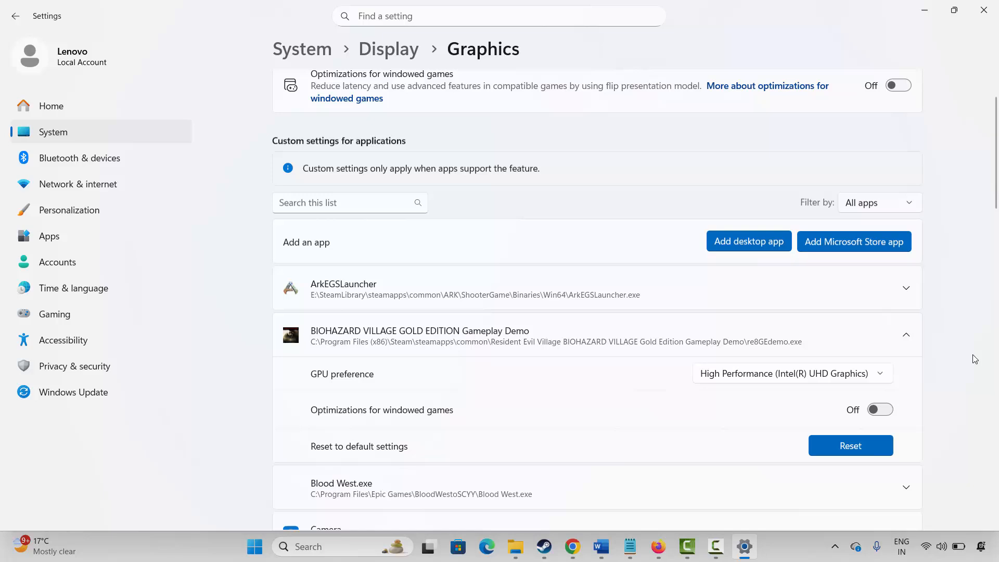
left_click(986, 16)
Step: Highlight the heading "Method 15: Reinstall Resident Evil Village Game" in the Word document and clear the selection
scroll(353, 383, "down", 2)
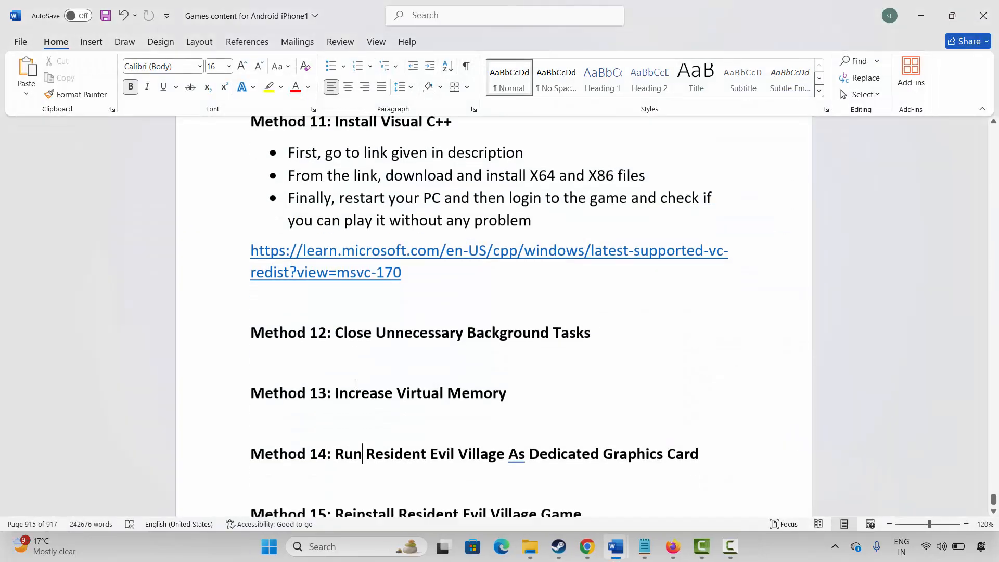
left_click(232, 477)
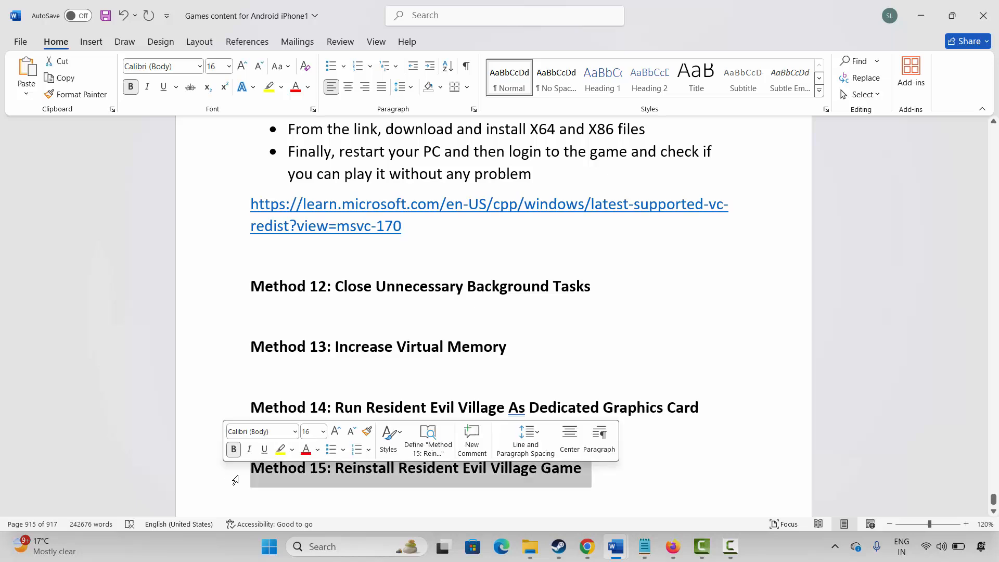
left_click(370, 485)
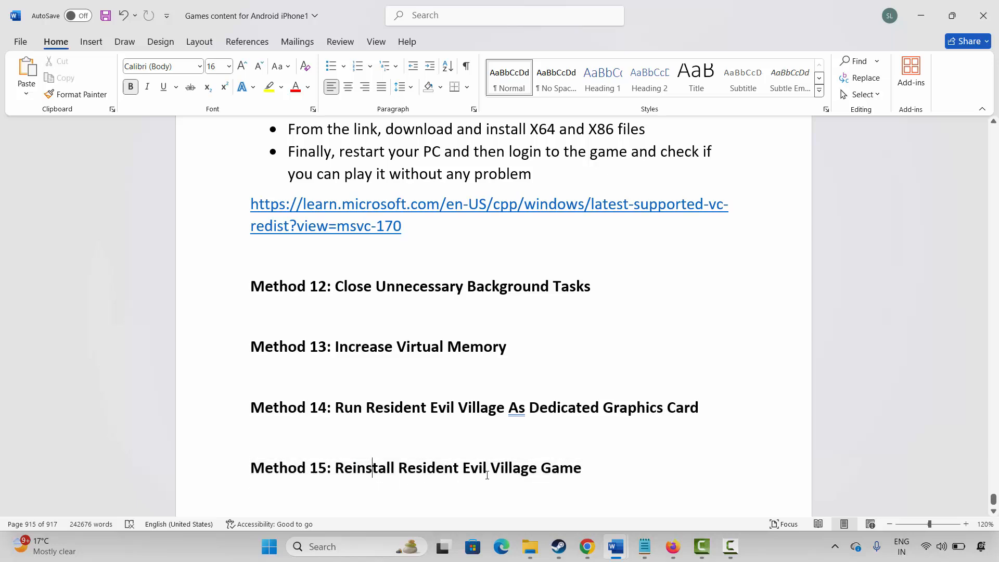
Step: Switch to Steam, start uninstalling Resident Evil Village Gold Edition Gameplay Demo from the library, and cancel at the confirmation
left_click(558, 547)
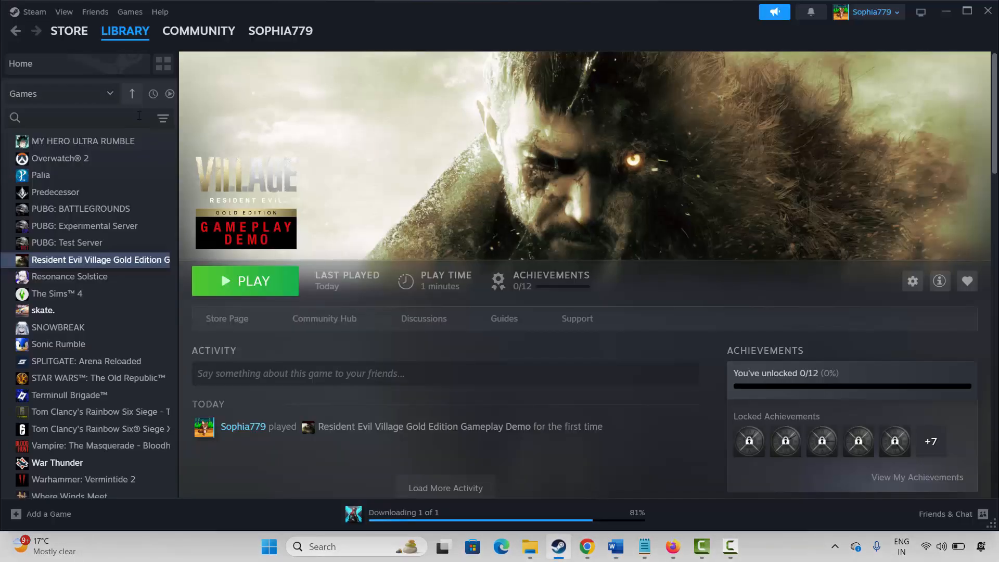
right_click(76, 264)
mouse_move(123, 345)
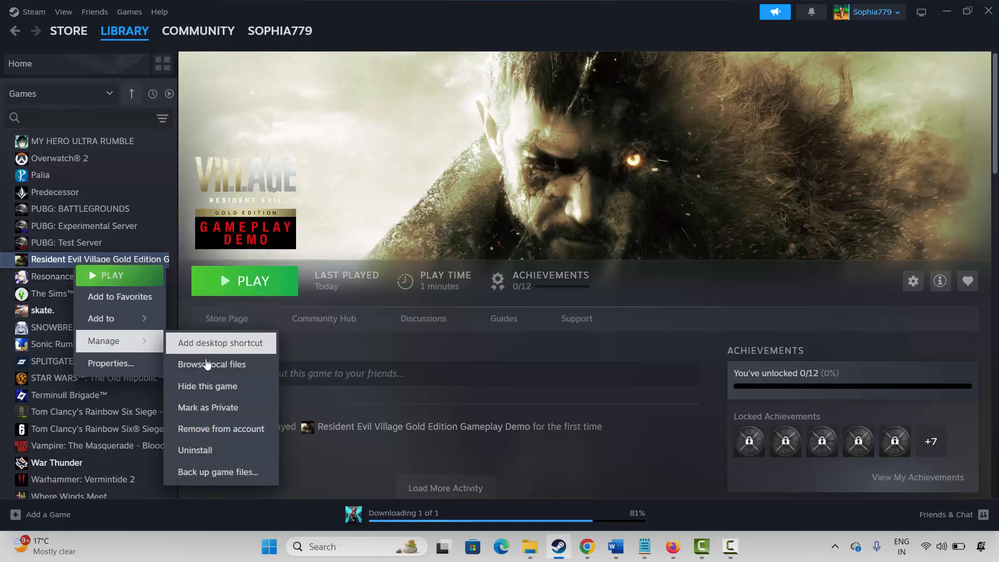
left_click(195, 451)
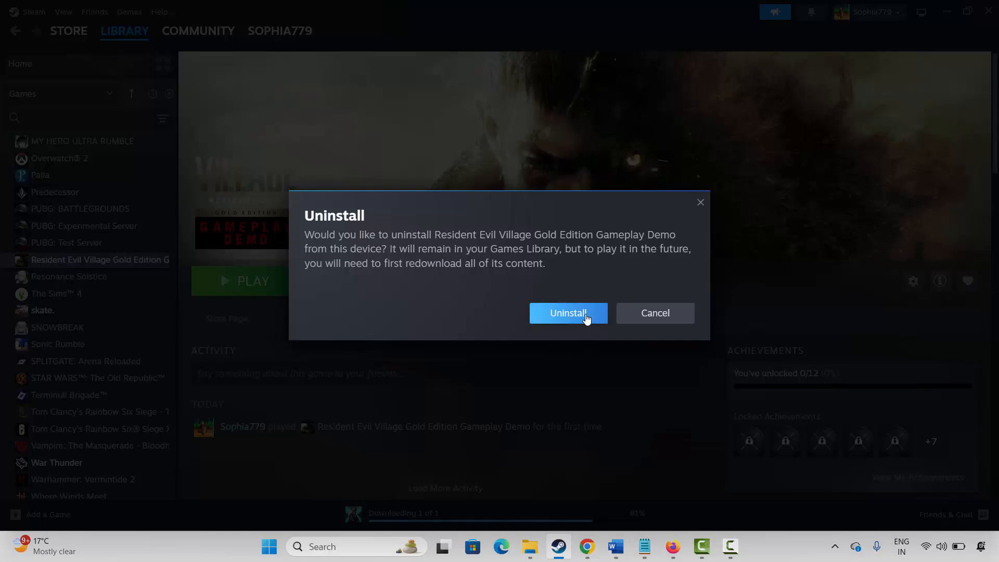
left_click(669, 318)
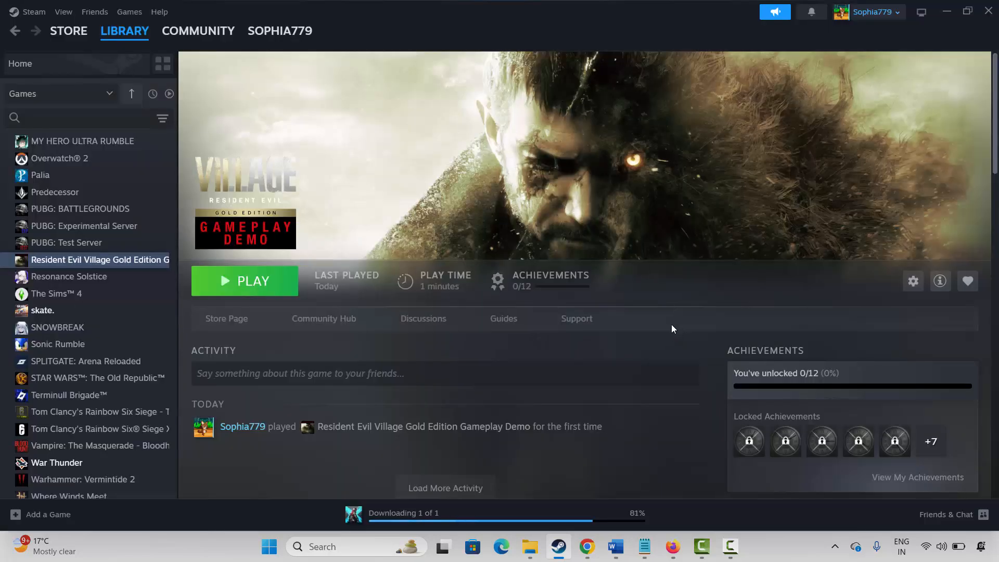